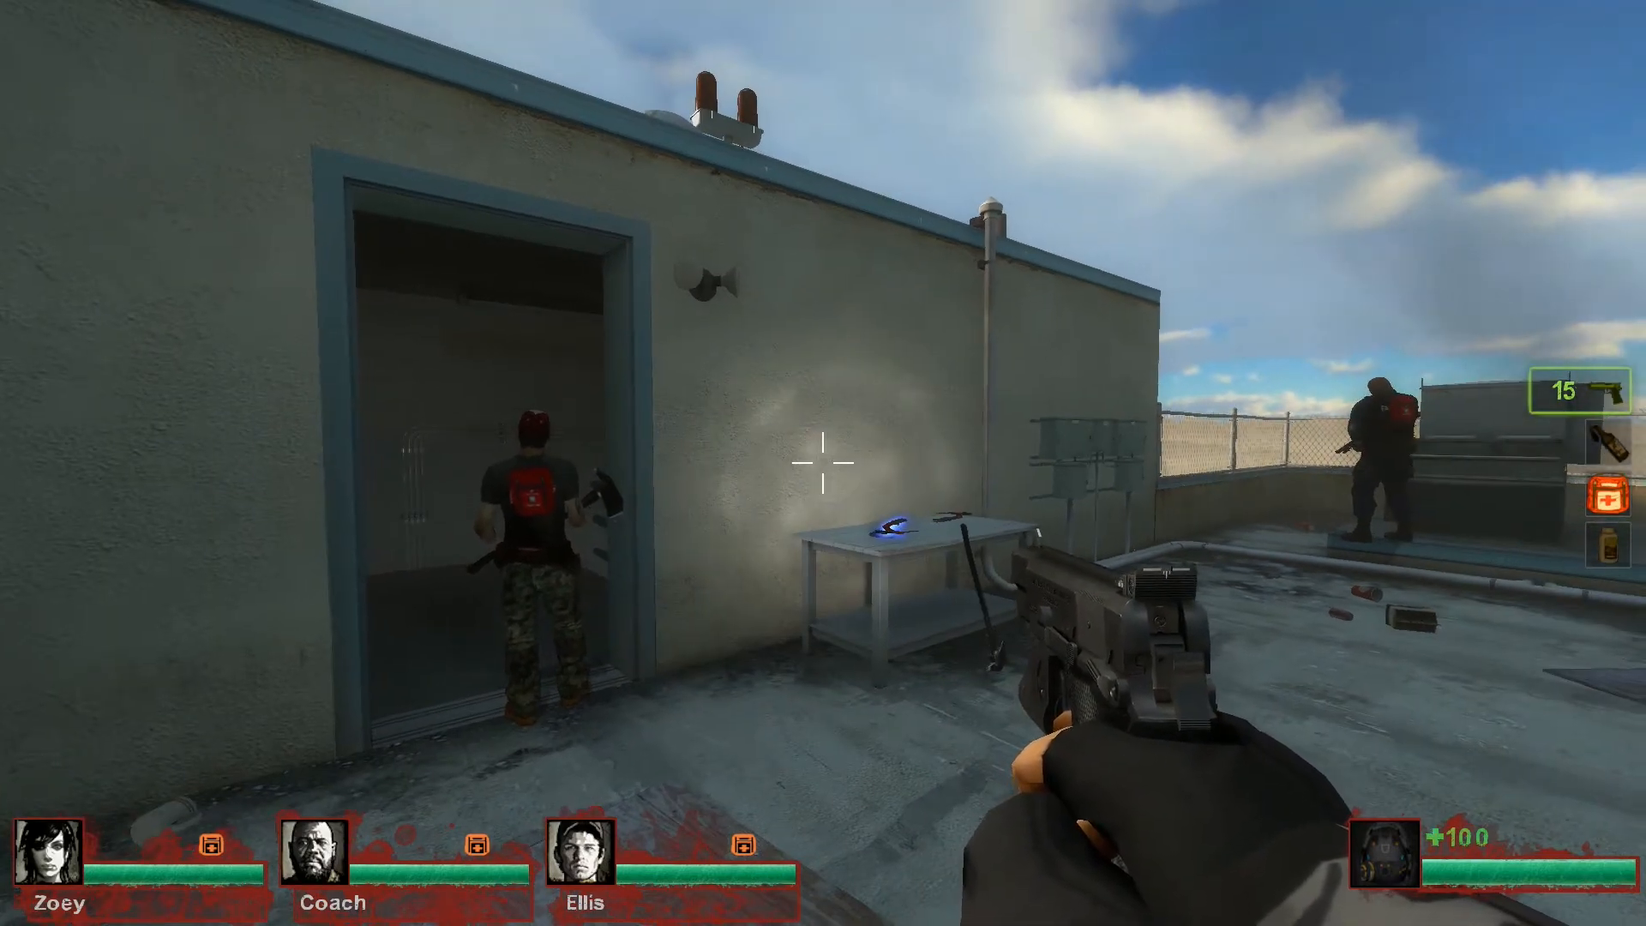
{"action": "key", "text": "w"}
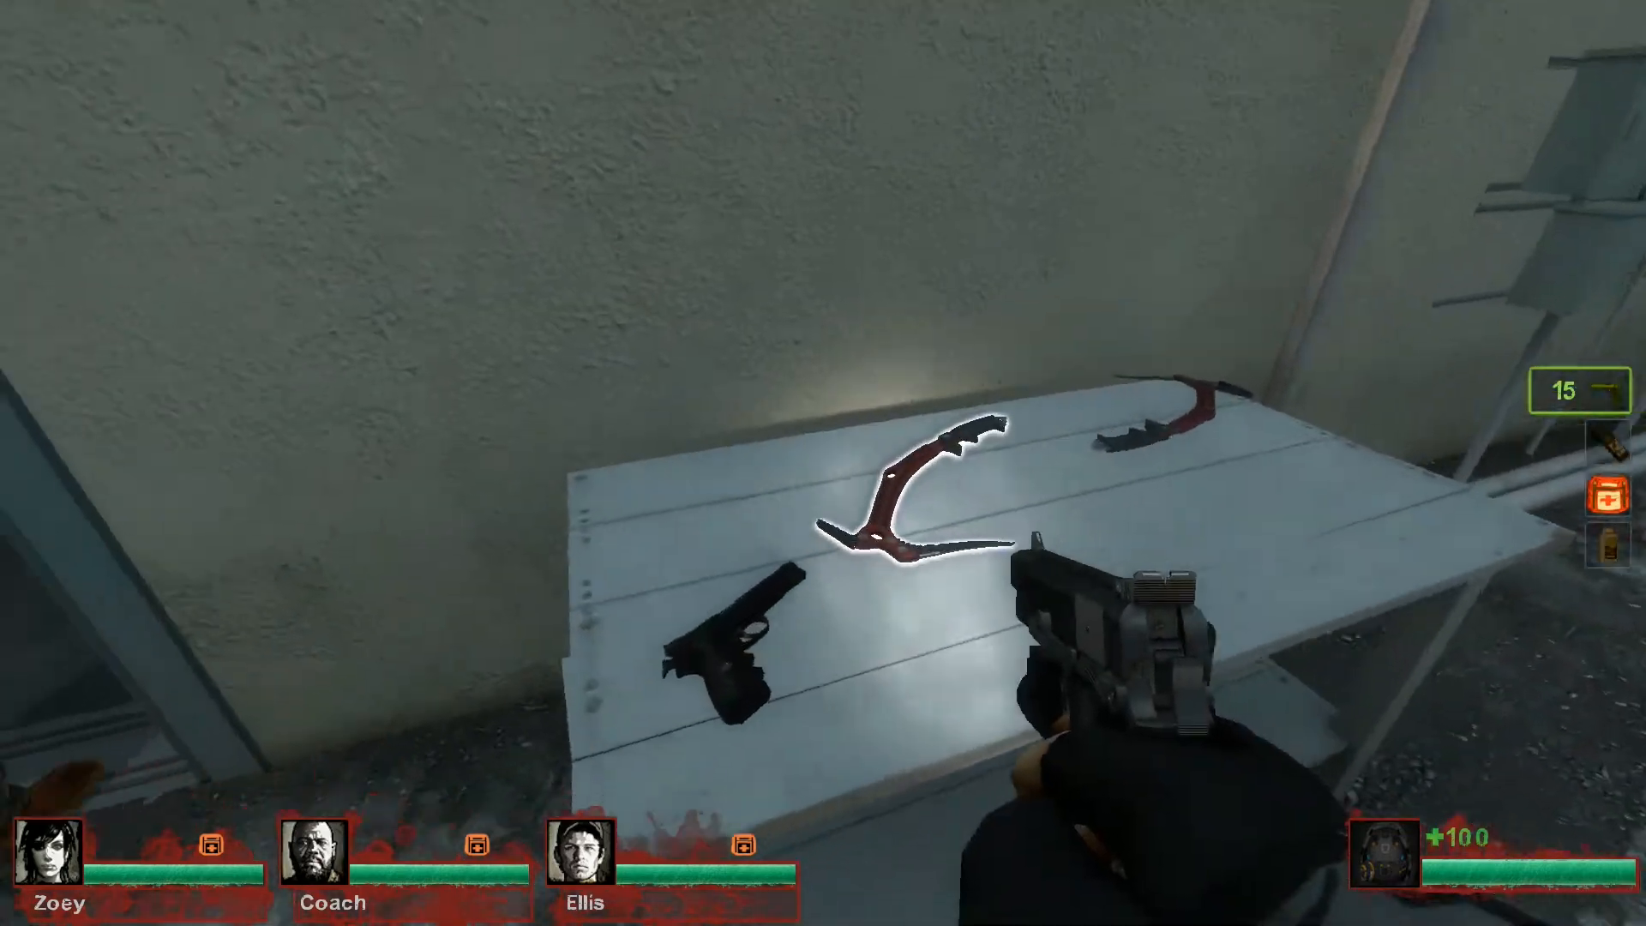
{"action": "key", "text": "w"}
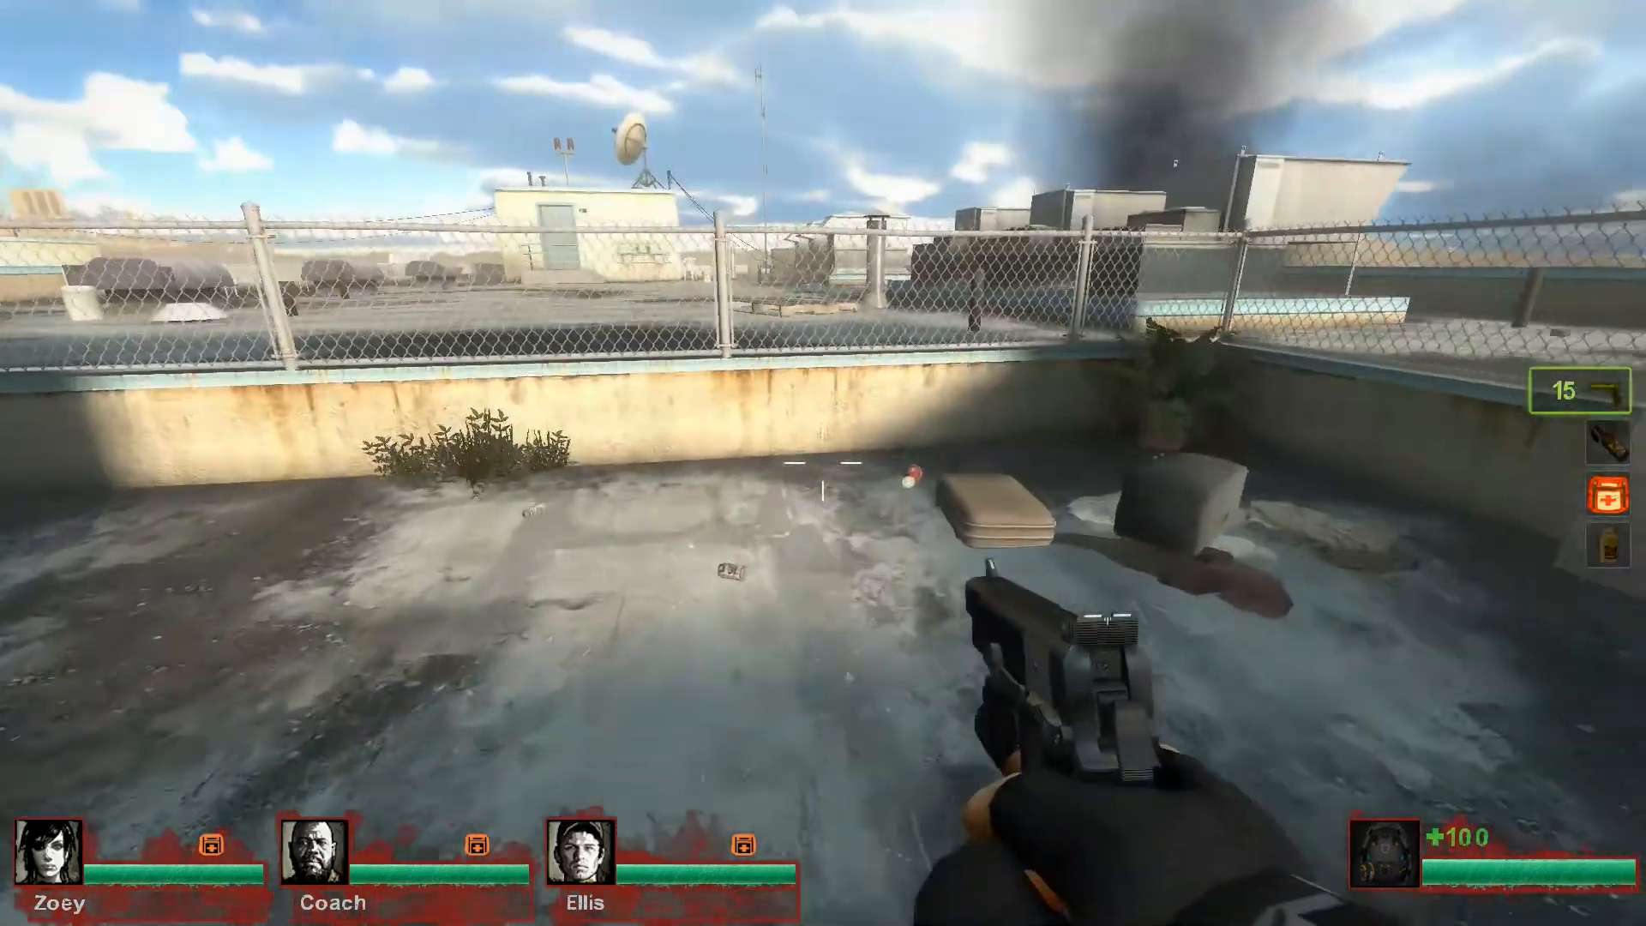
{"action": "key", "text": "w"}
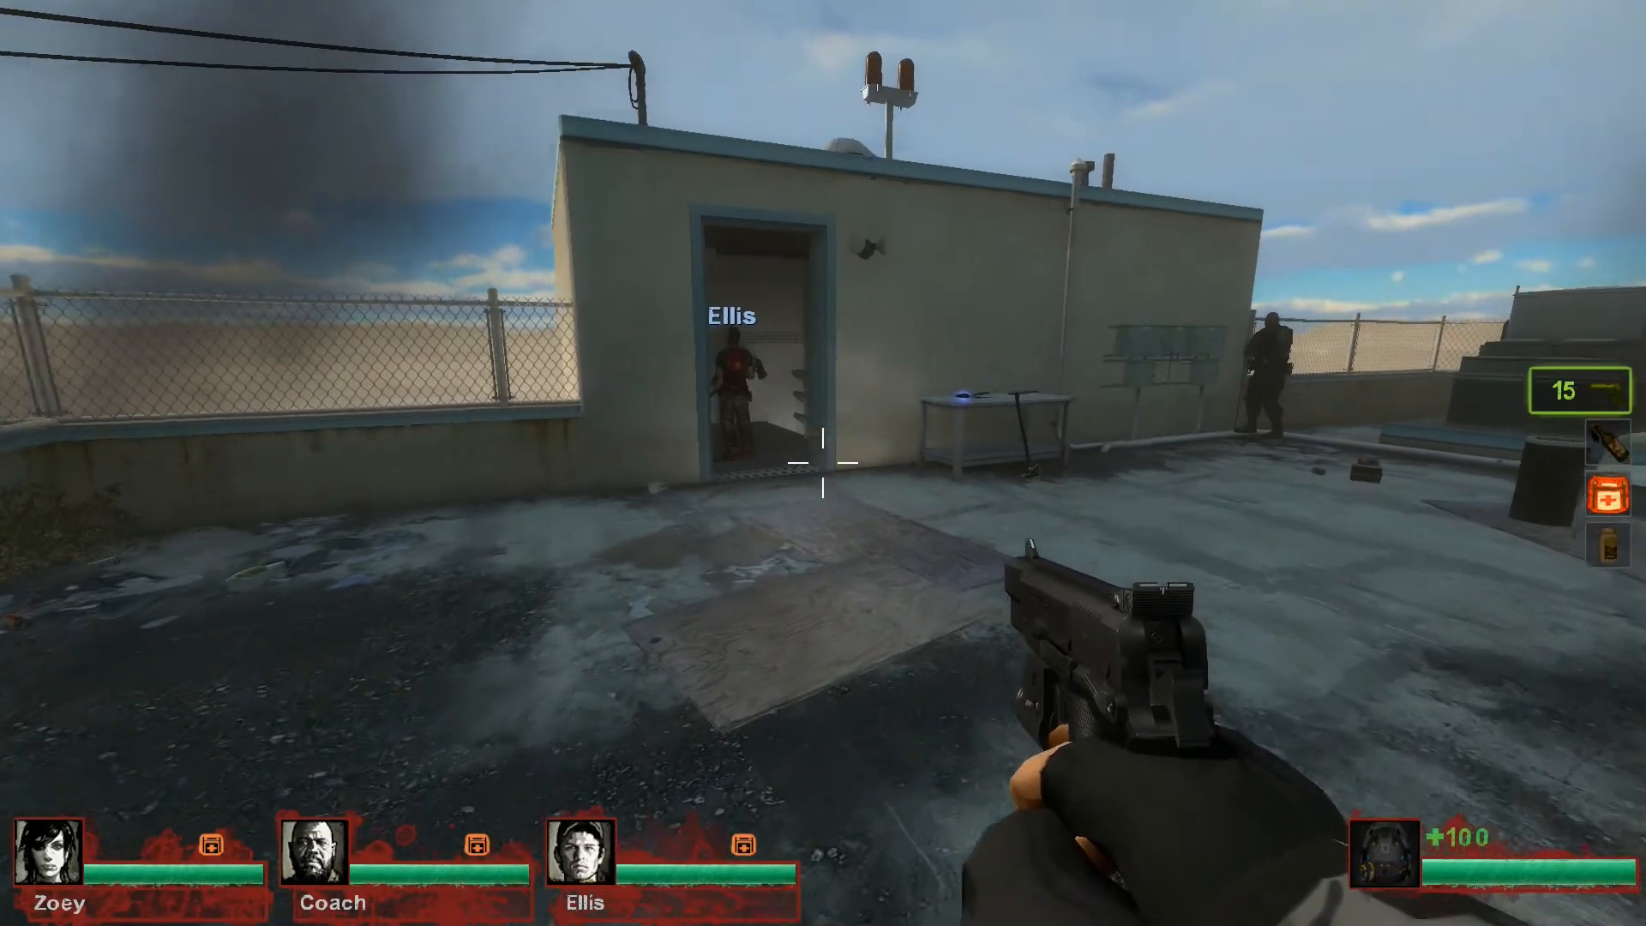
{"action": "key", "text": "w"}
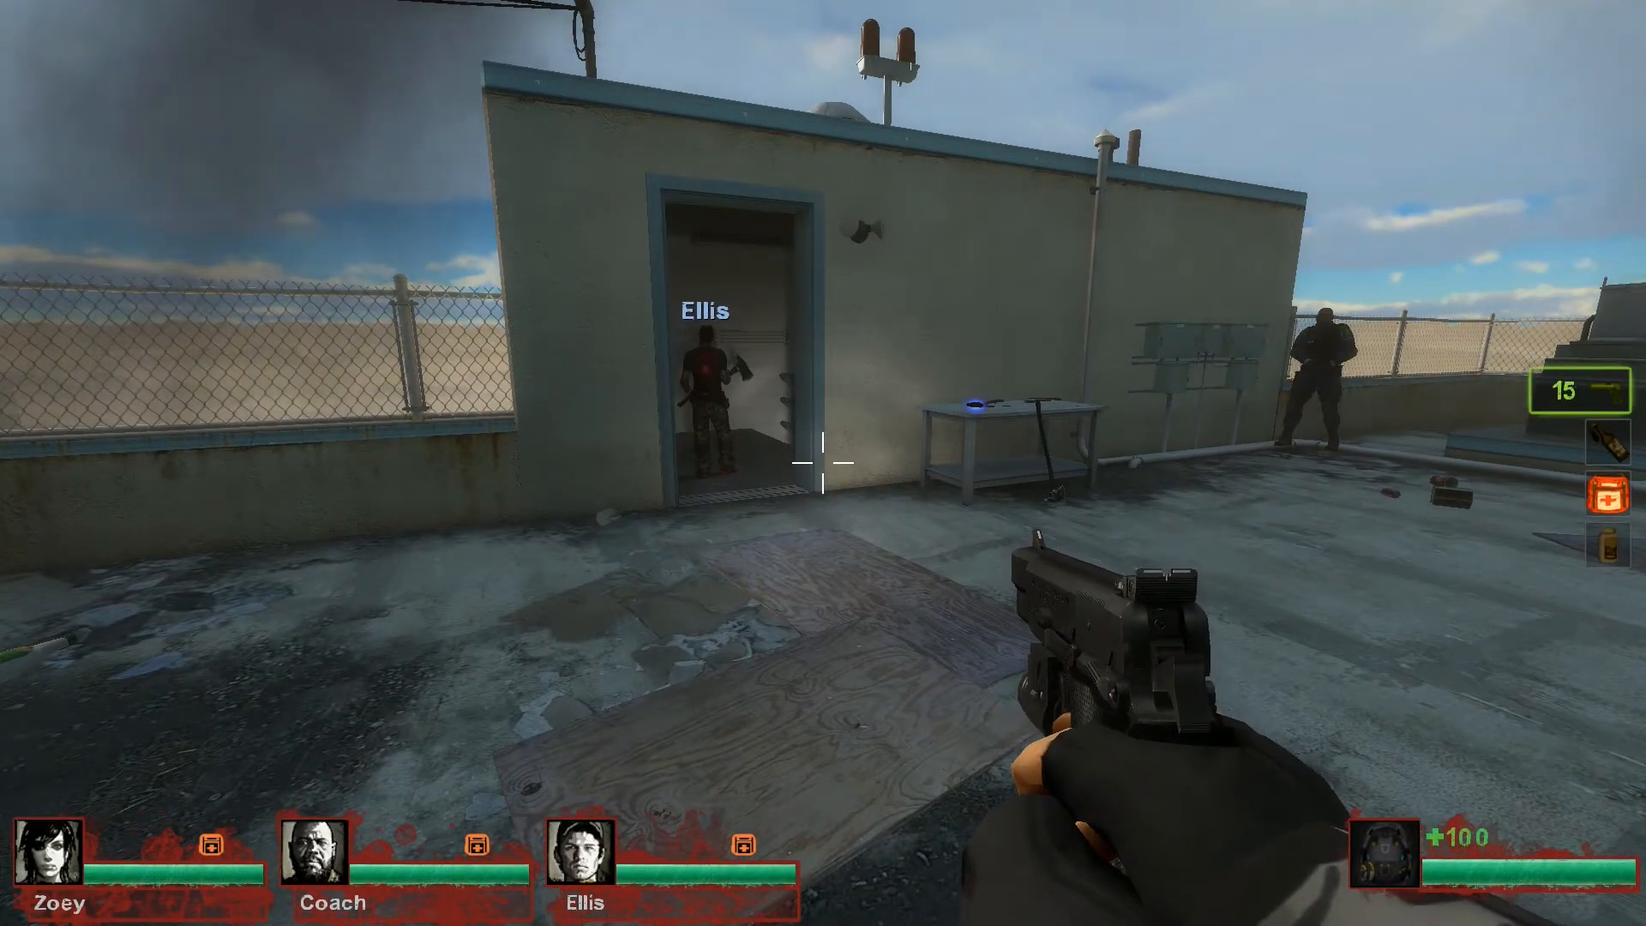
{"action": "key", "text": "w"}
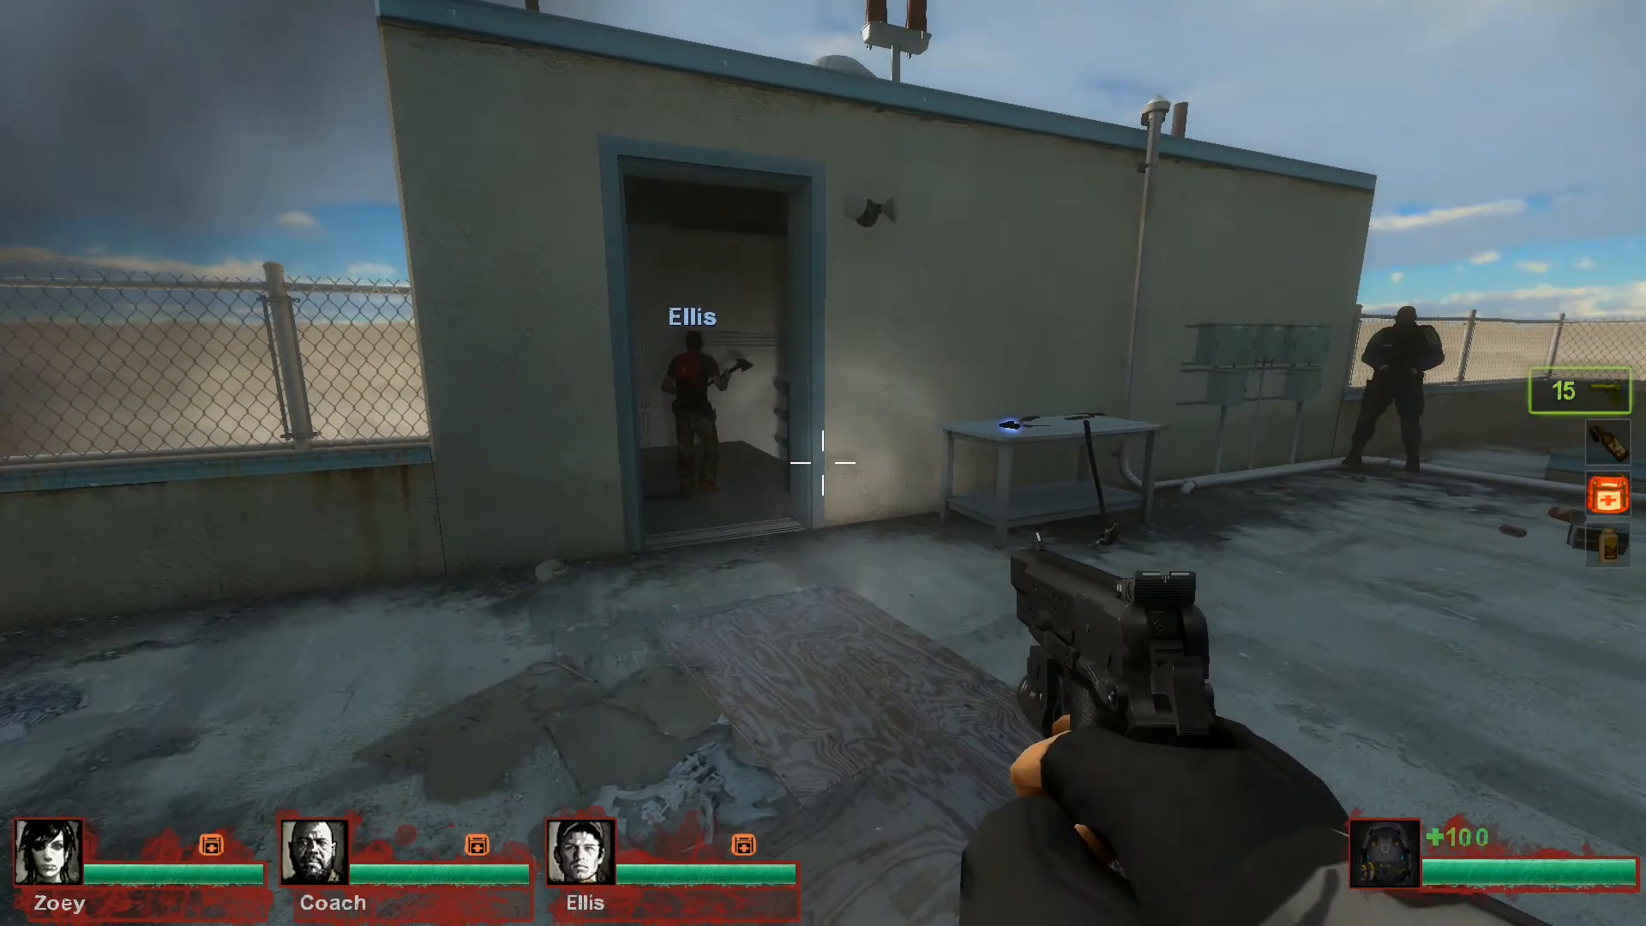
{"action": "key", "text": "w"}
{"action": "key", "text": "w"}
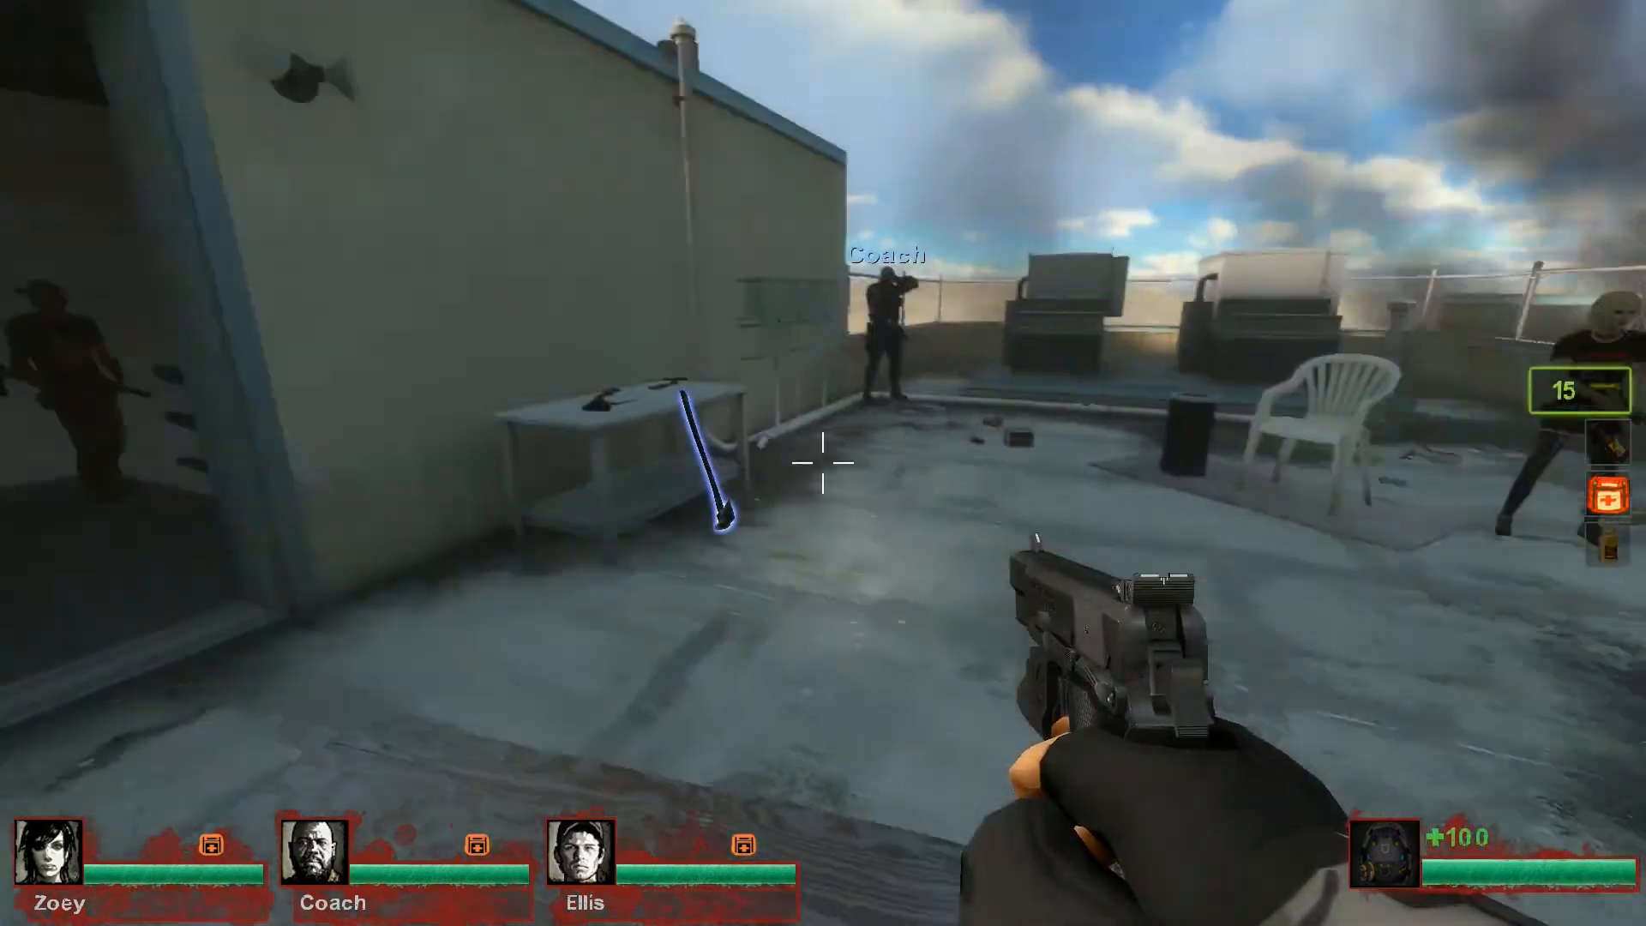
{"action": "key", "text": "w"}
{"action": "key", "text": "w"}
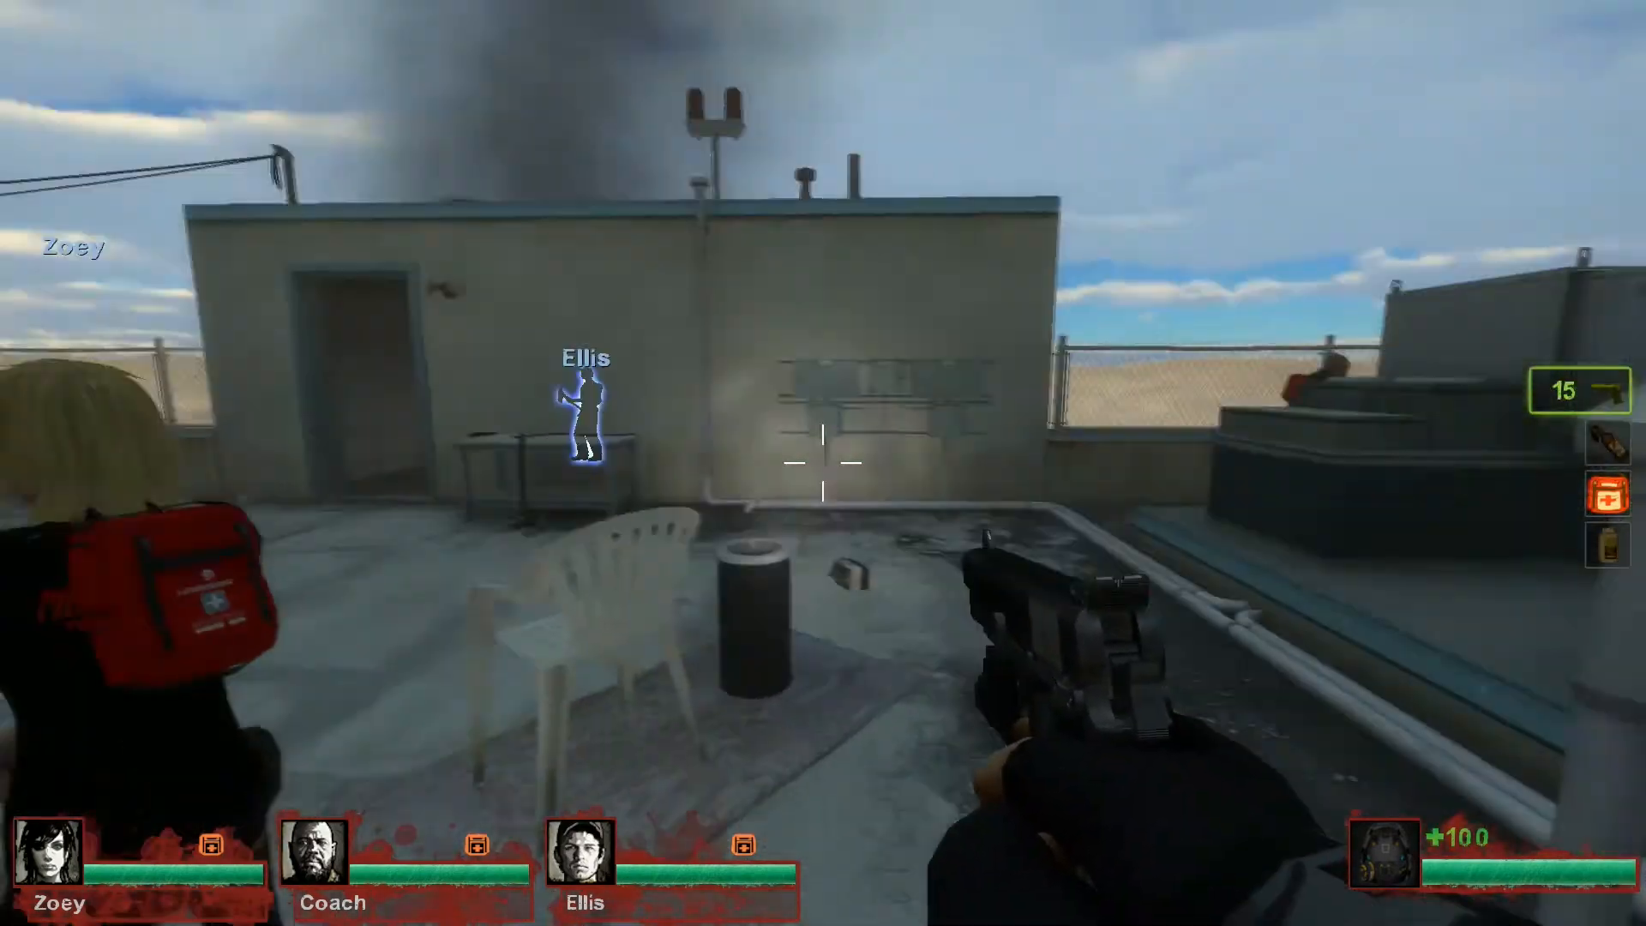
{"action": "key", "text": "w"}
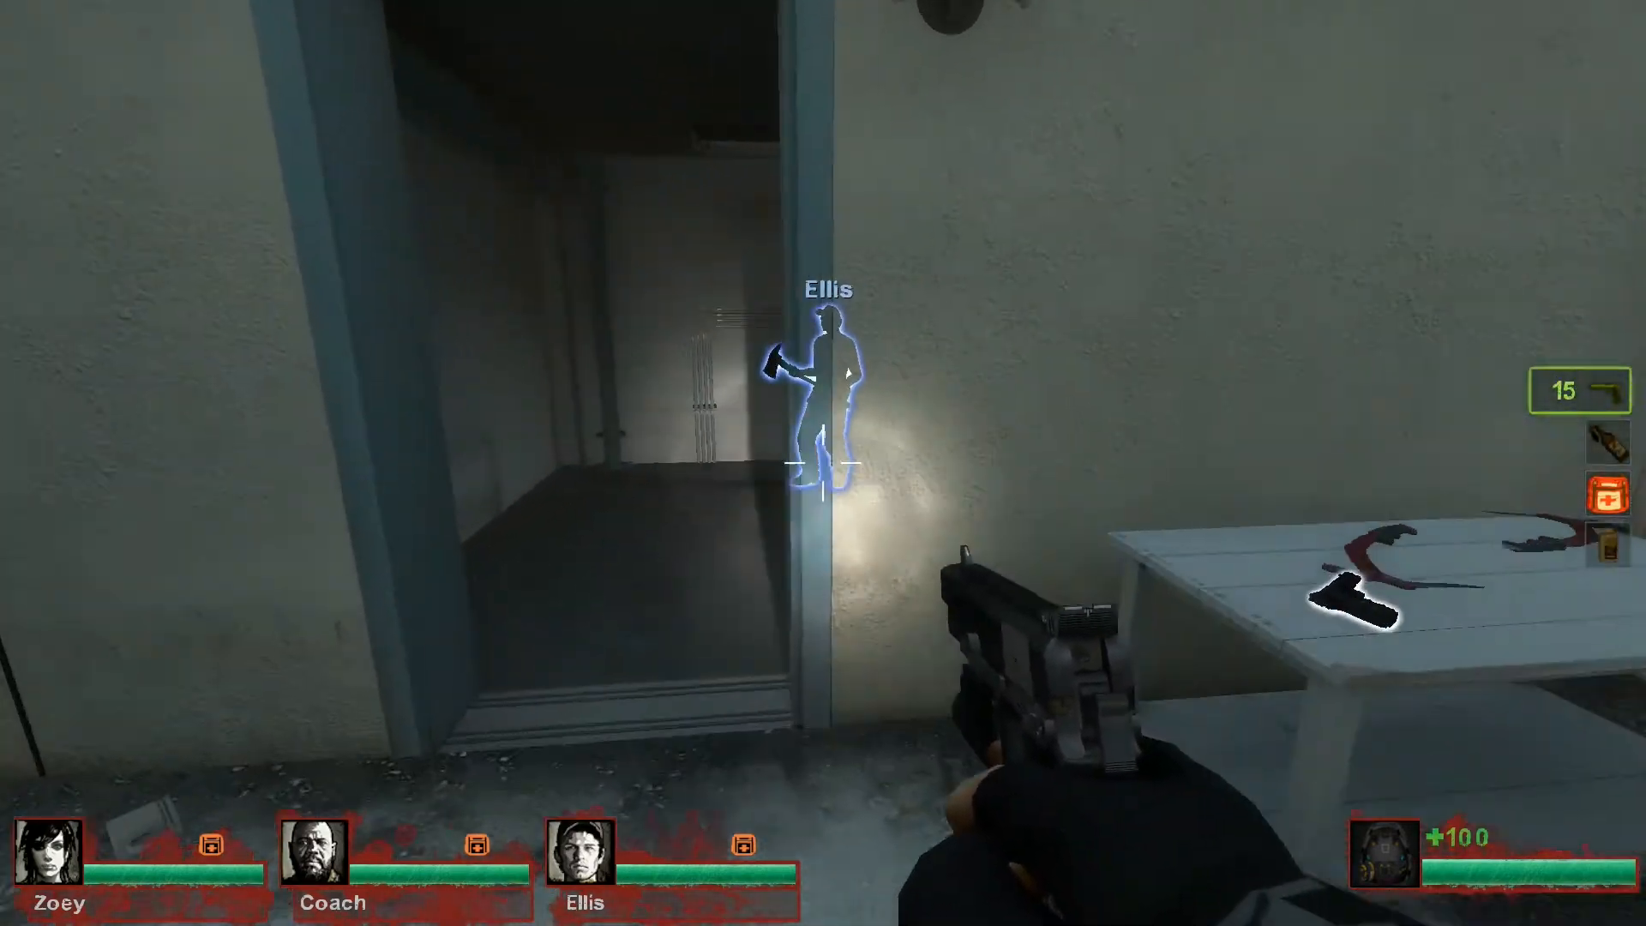
{"action": "key", "text": "s"}
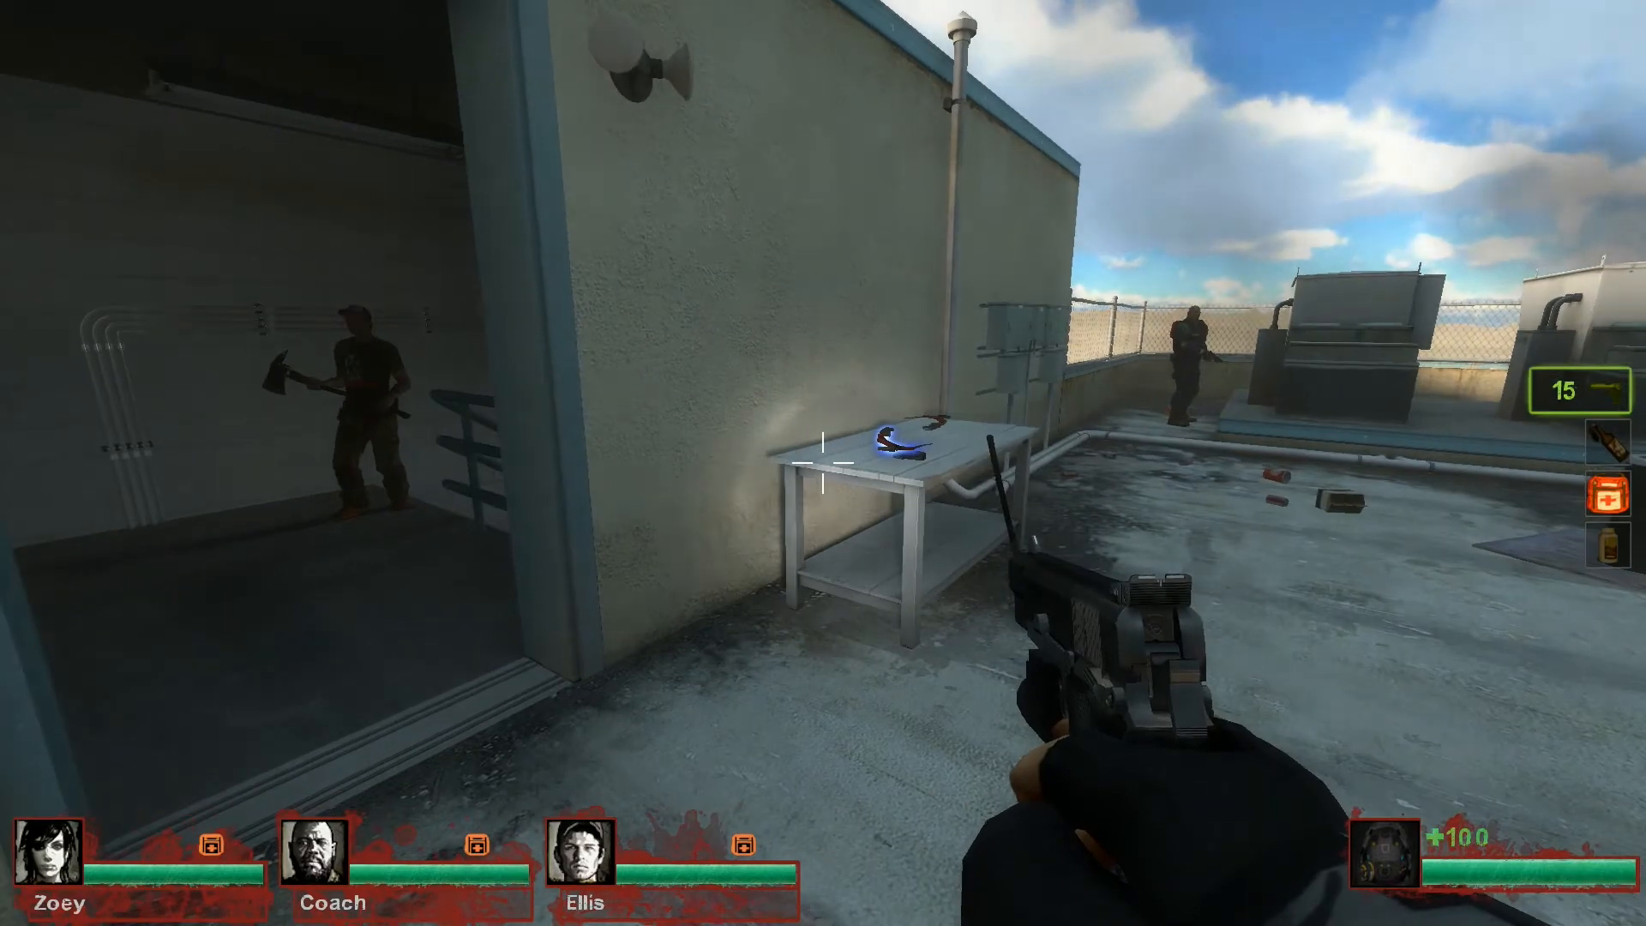
Get a pipe bomb with the console command give pipe_bomb and equip it in the game
{"action": "key", "text": "grave"}
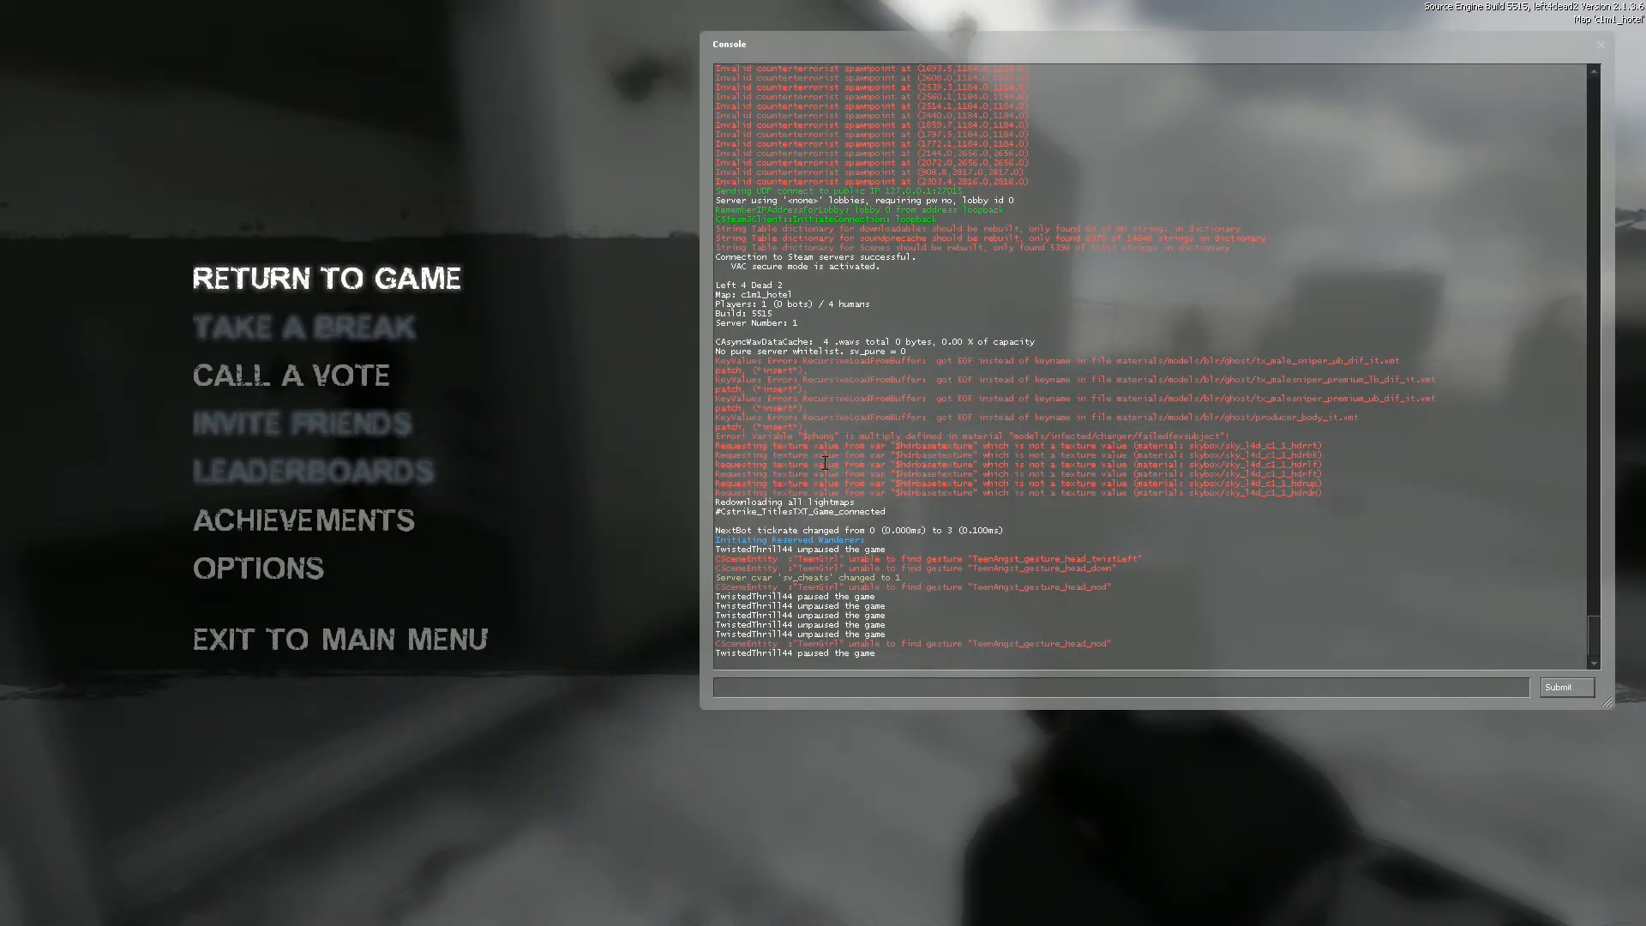
{"action": "type", "text": "give pipe_bomb"}
{"action": "key", "text": "Return"}
{"action": "key", "text": "grave"}
{"action": "key", "text": "3"}
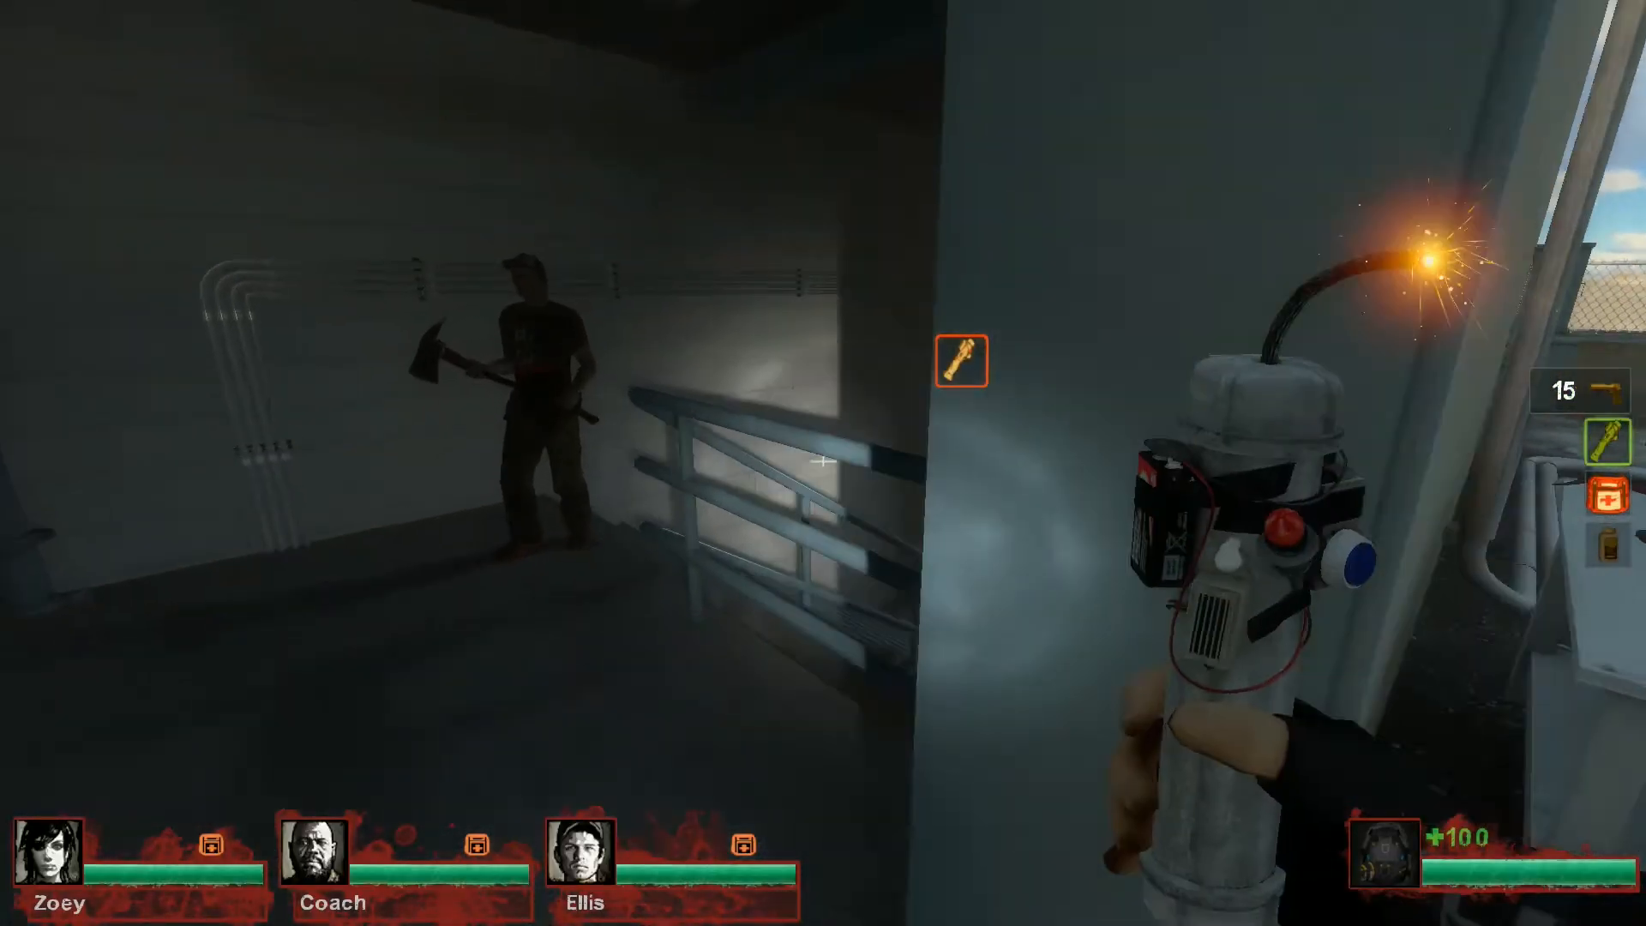
{"action": "key", "text": "w"}
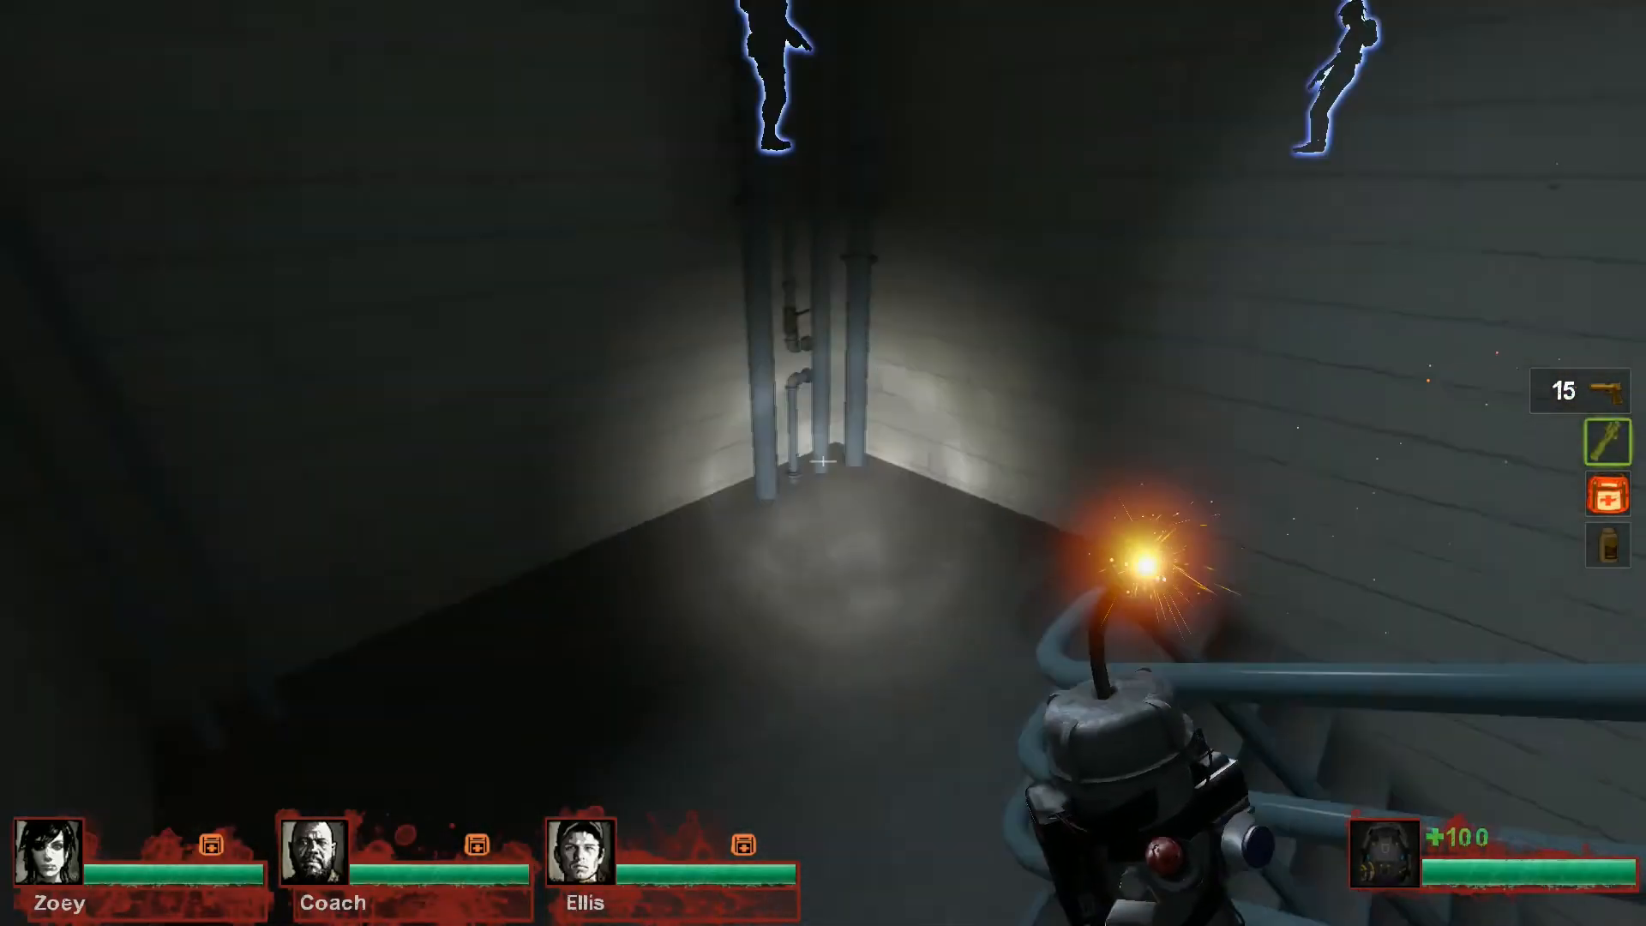
{"action": "left_click", "coordinate": [823, 463]}
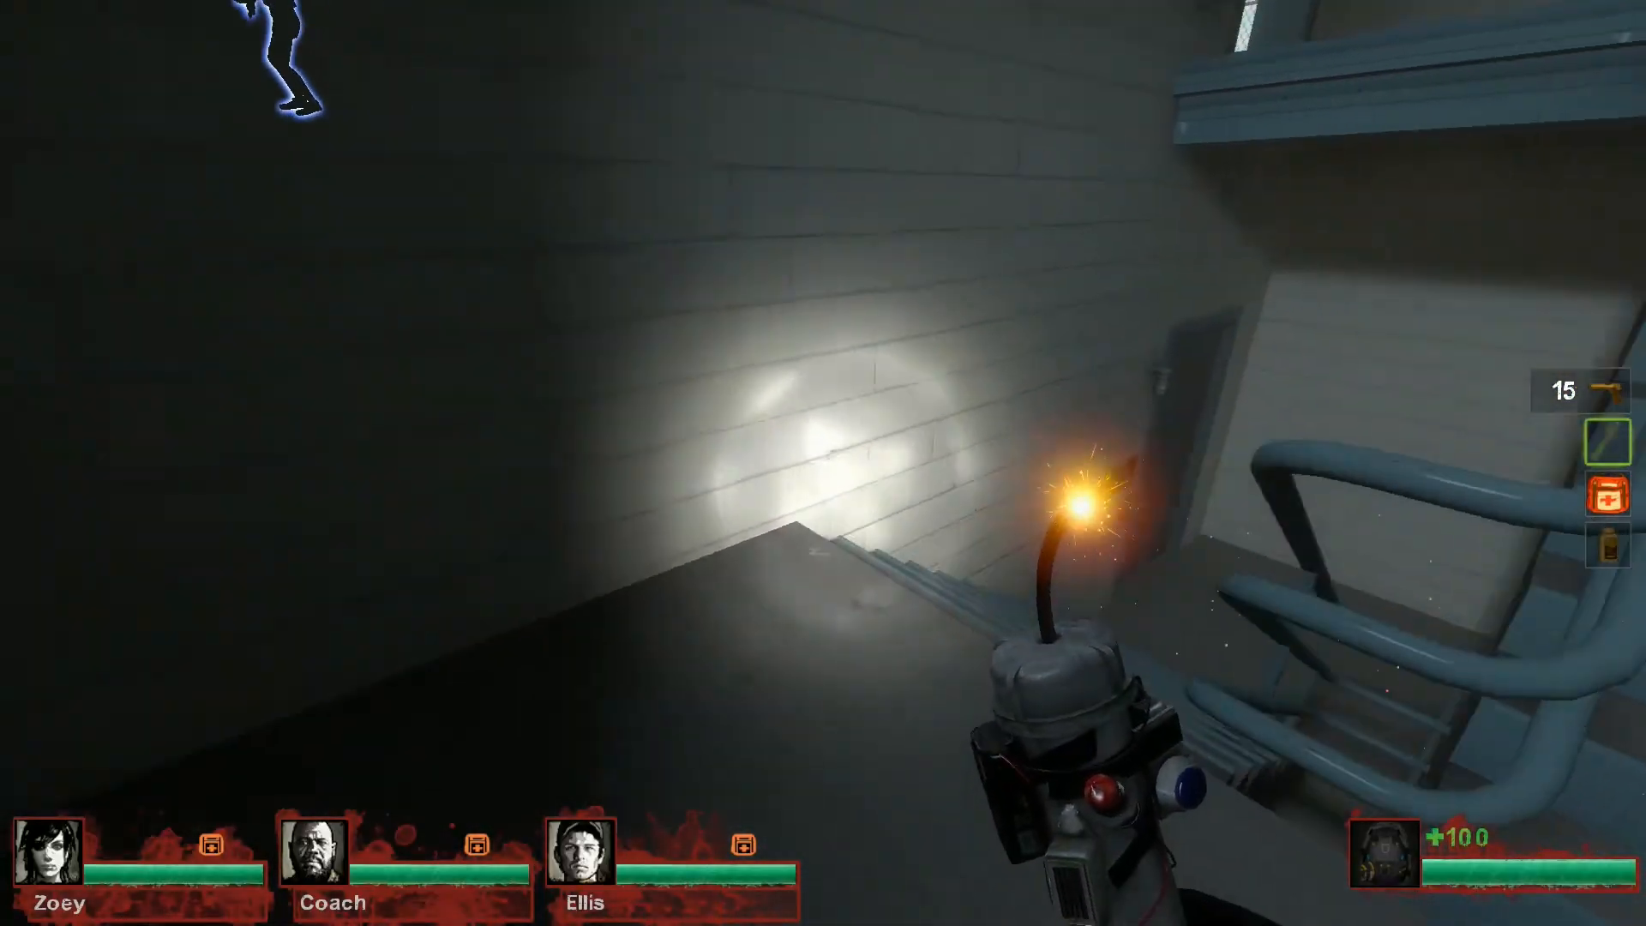
{"action": "key", "text": "w"}
{"action": "key", "text": "e"}
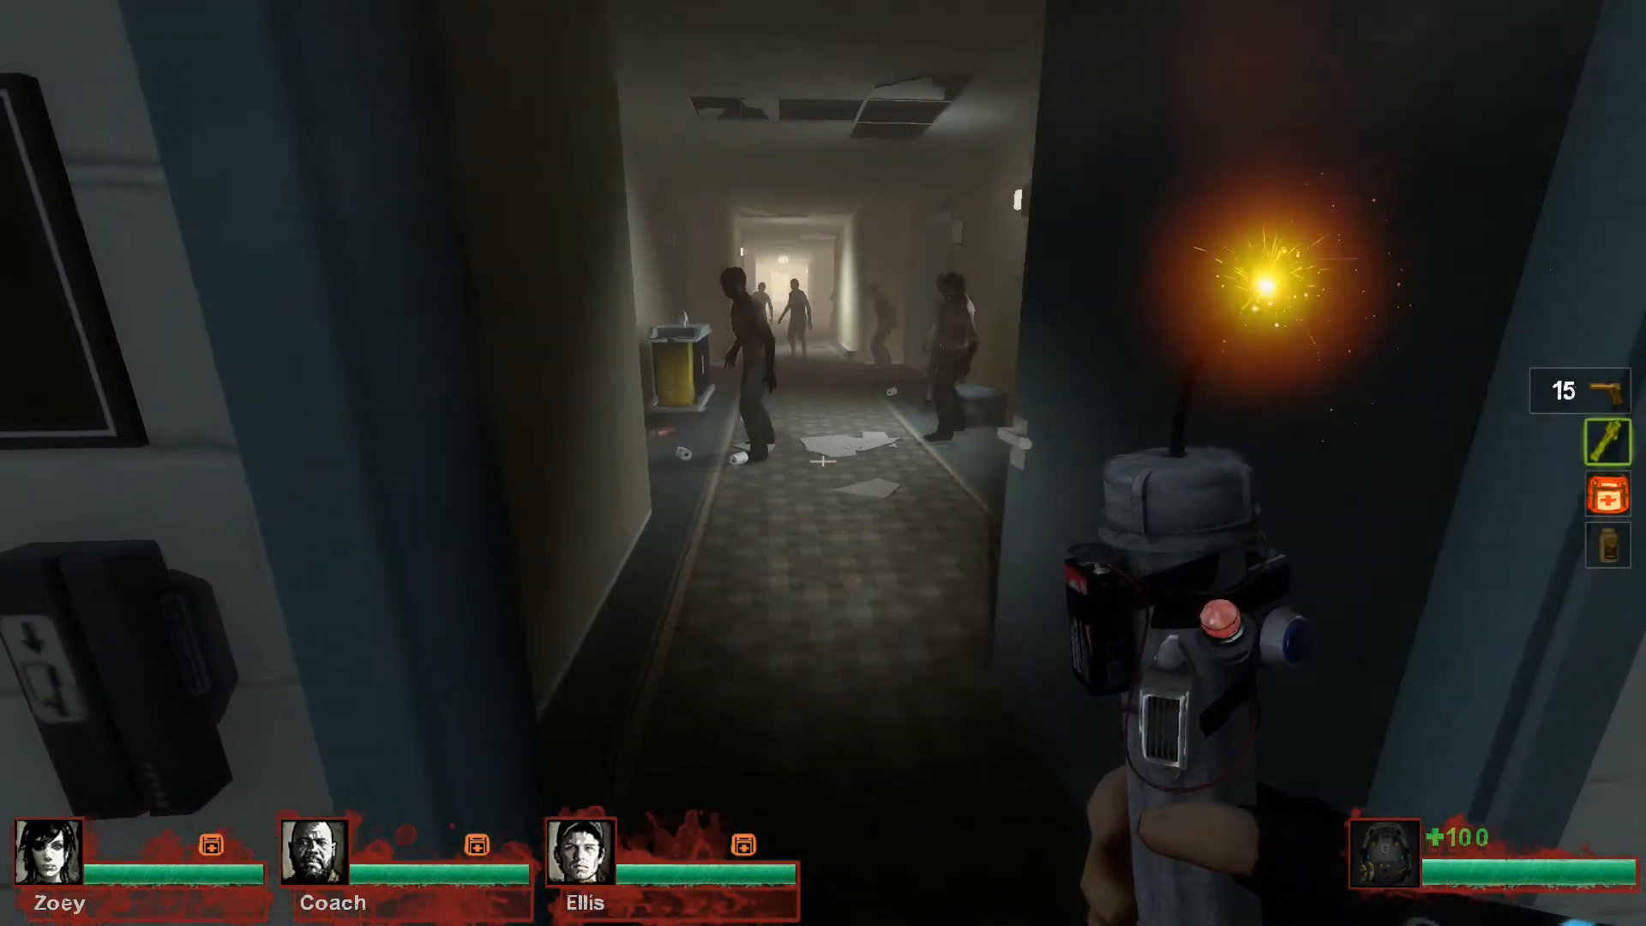
{"action": "key", "text": "w"}
{"action": "left_click", "coordinate": [823, 463]}
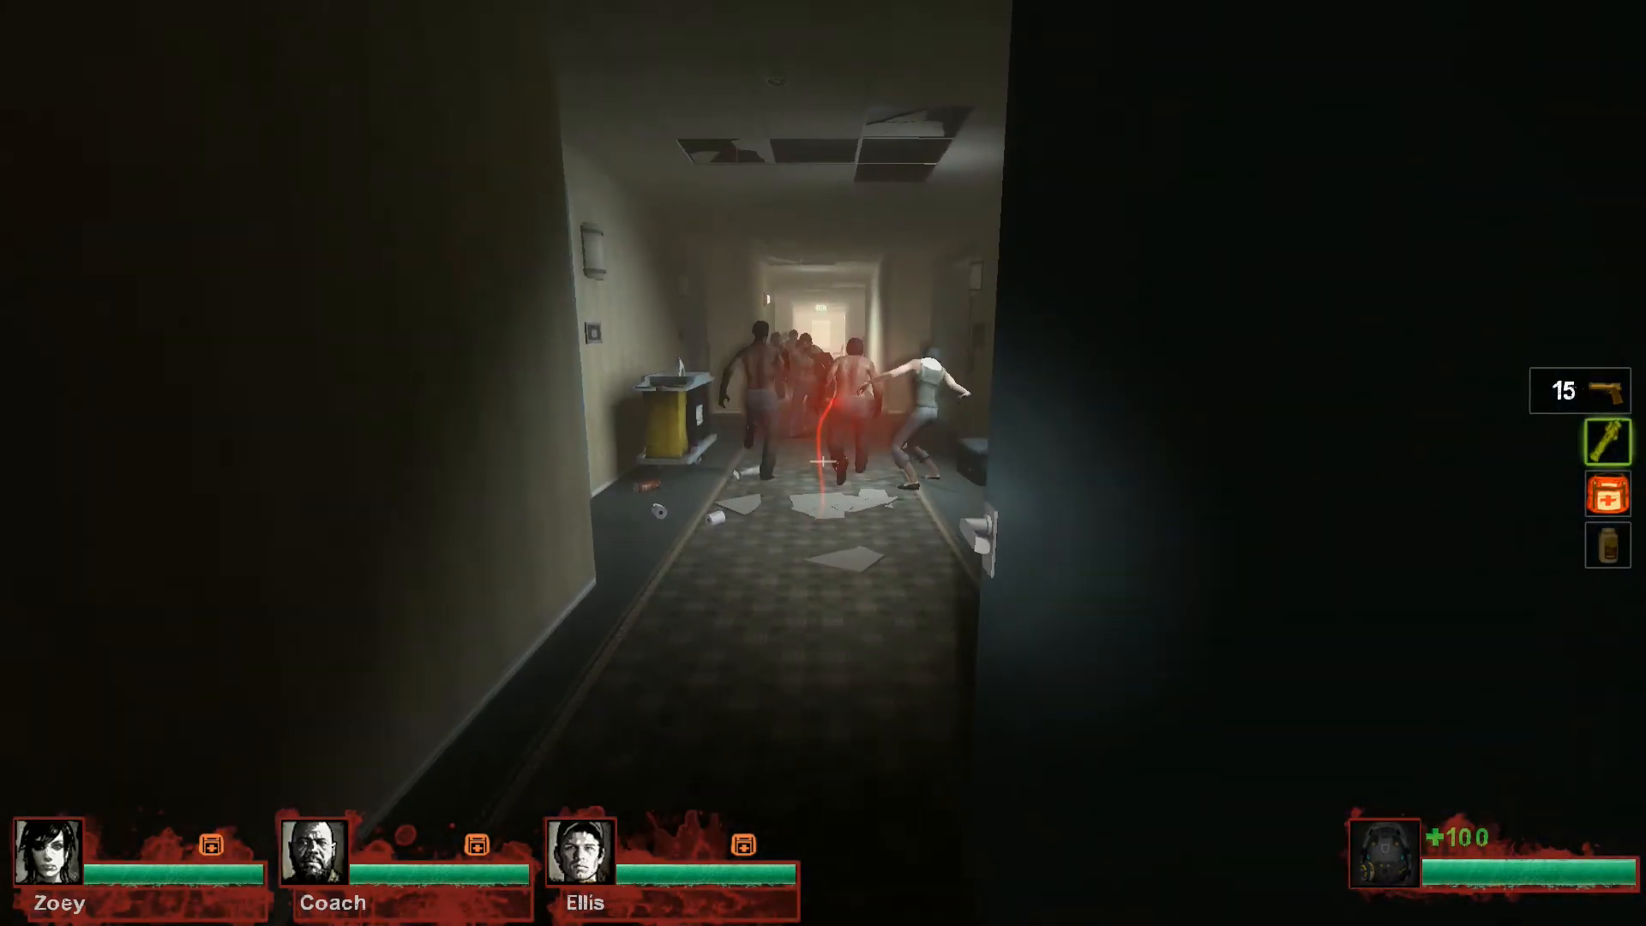
{"action": "key", "text": "w"}
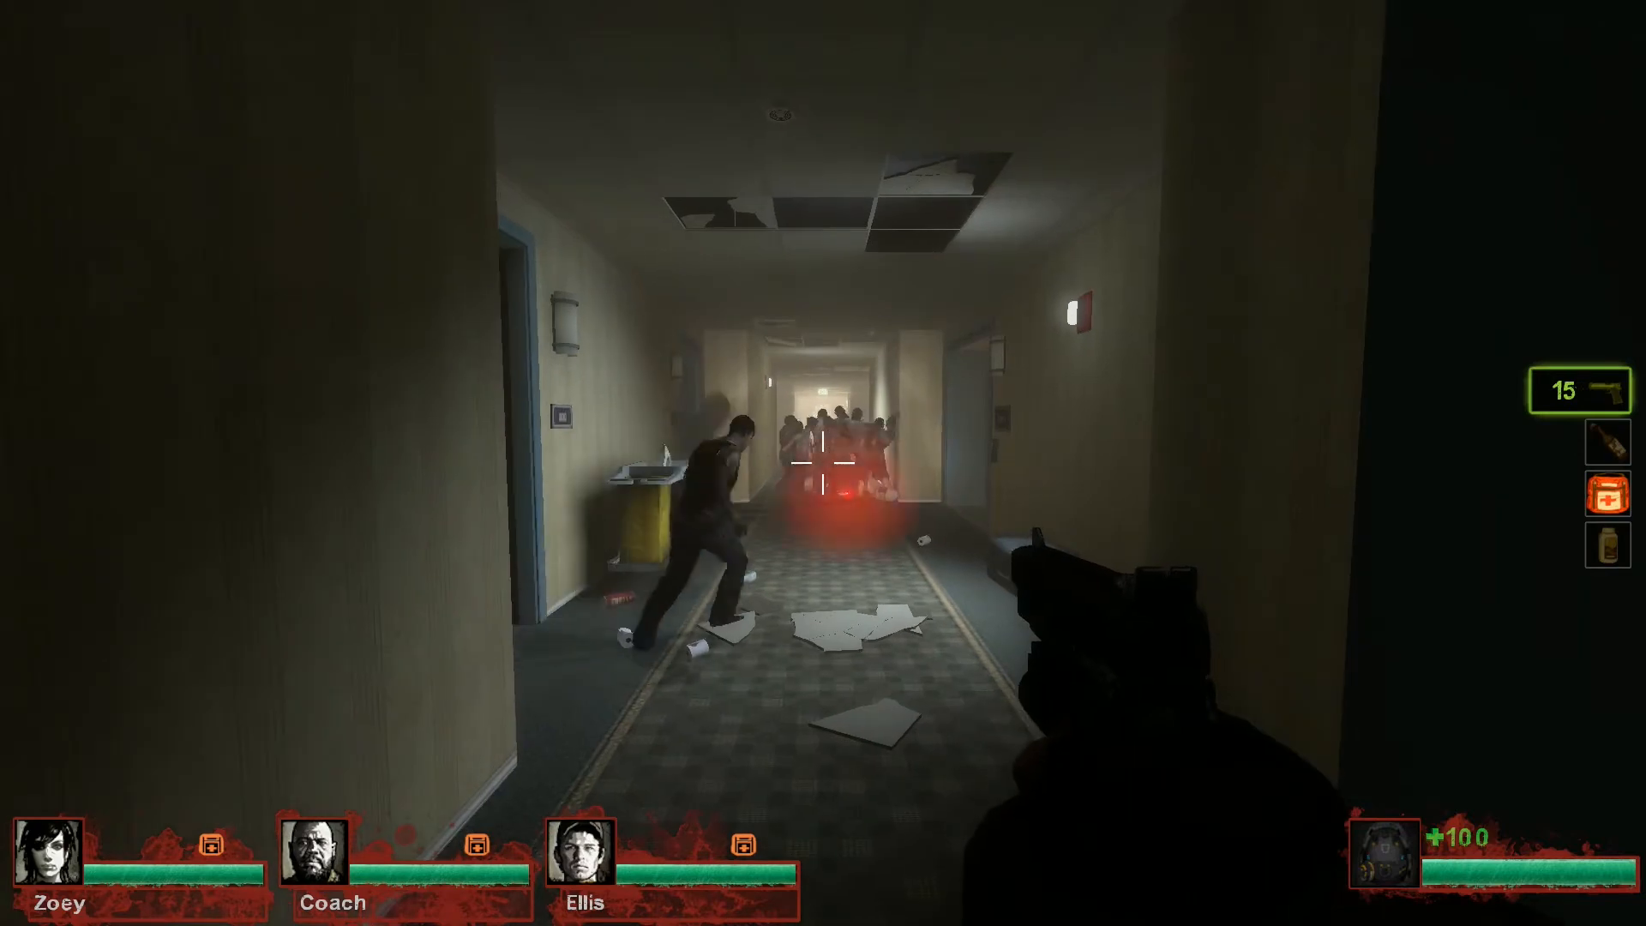
{"action": "key", "text": "w"}
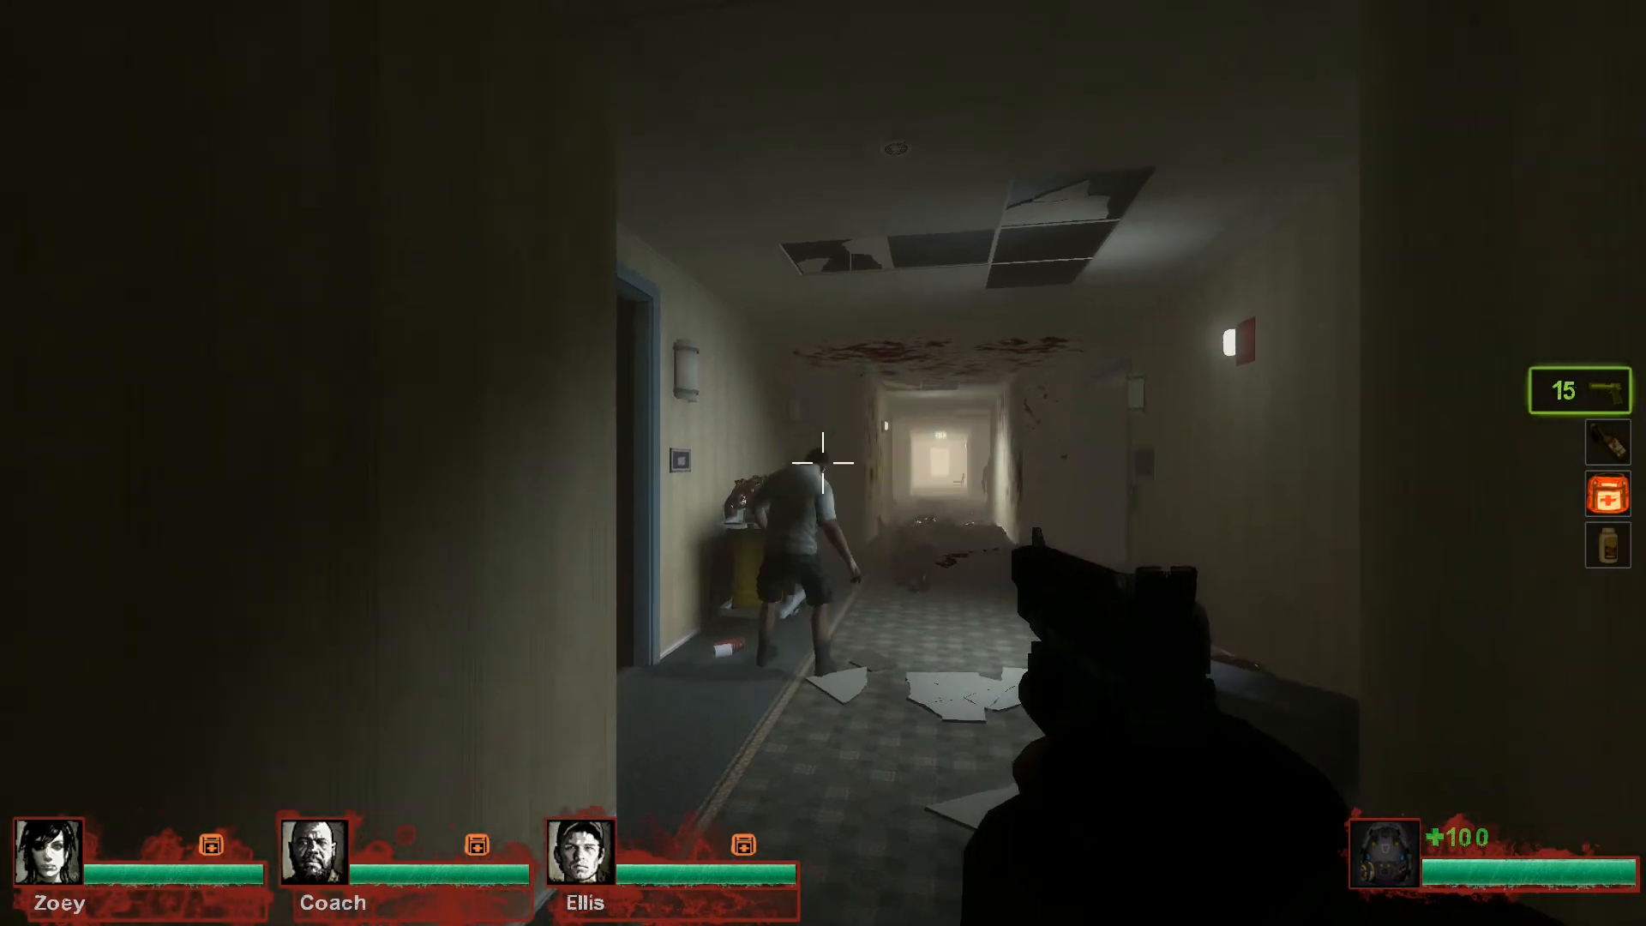
{"action": "left_click", "coordinate": [822, 463]}
{"action": "left_click", "coordinate": [823, 463]}
{"action": "left_click", "coordinate": [823, 463]}
{"action": "left_click", "coordinate": [823, 463]}
{"action": "left_click", "coordinate": [823, 463]}
{"action": "left_click", "coordinate": [823, 463]}
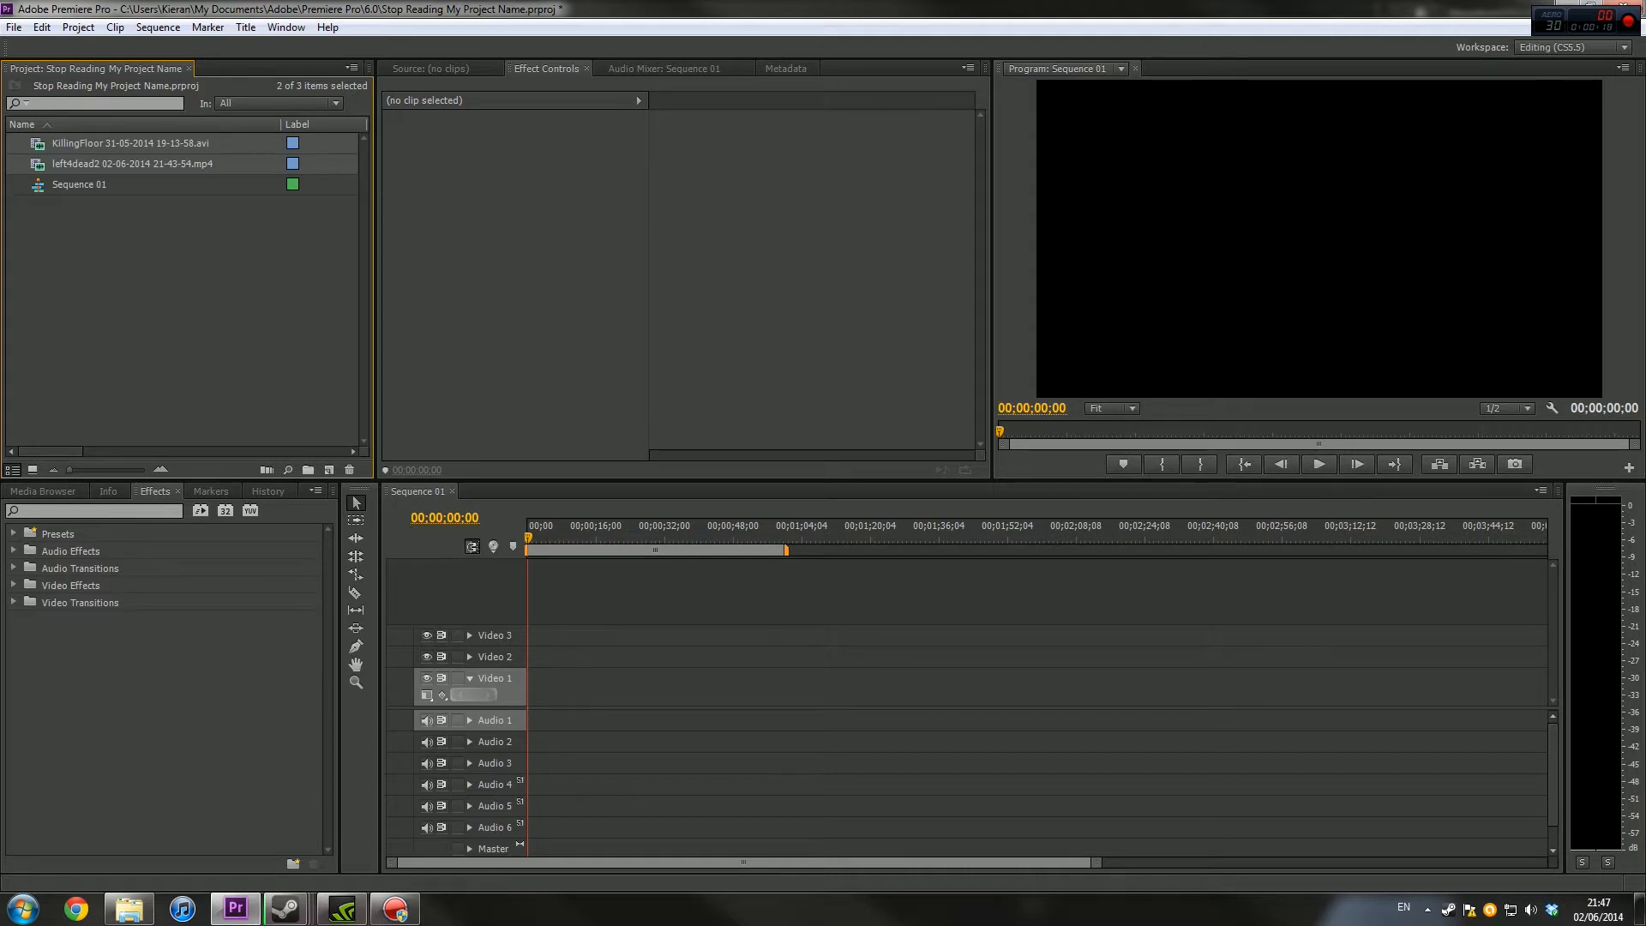
{"action": "left_click", "coordinate": [181, 291]}
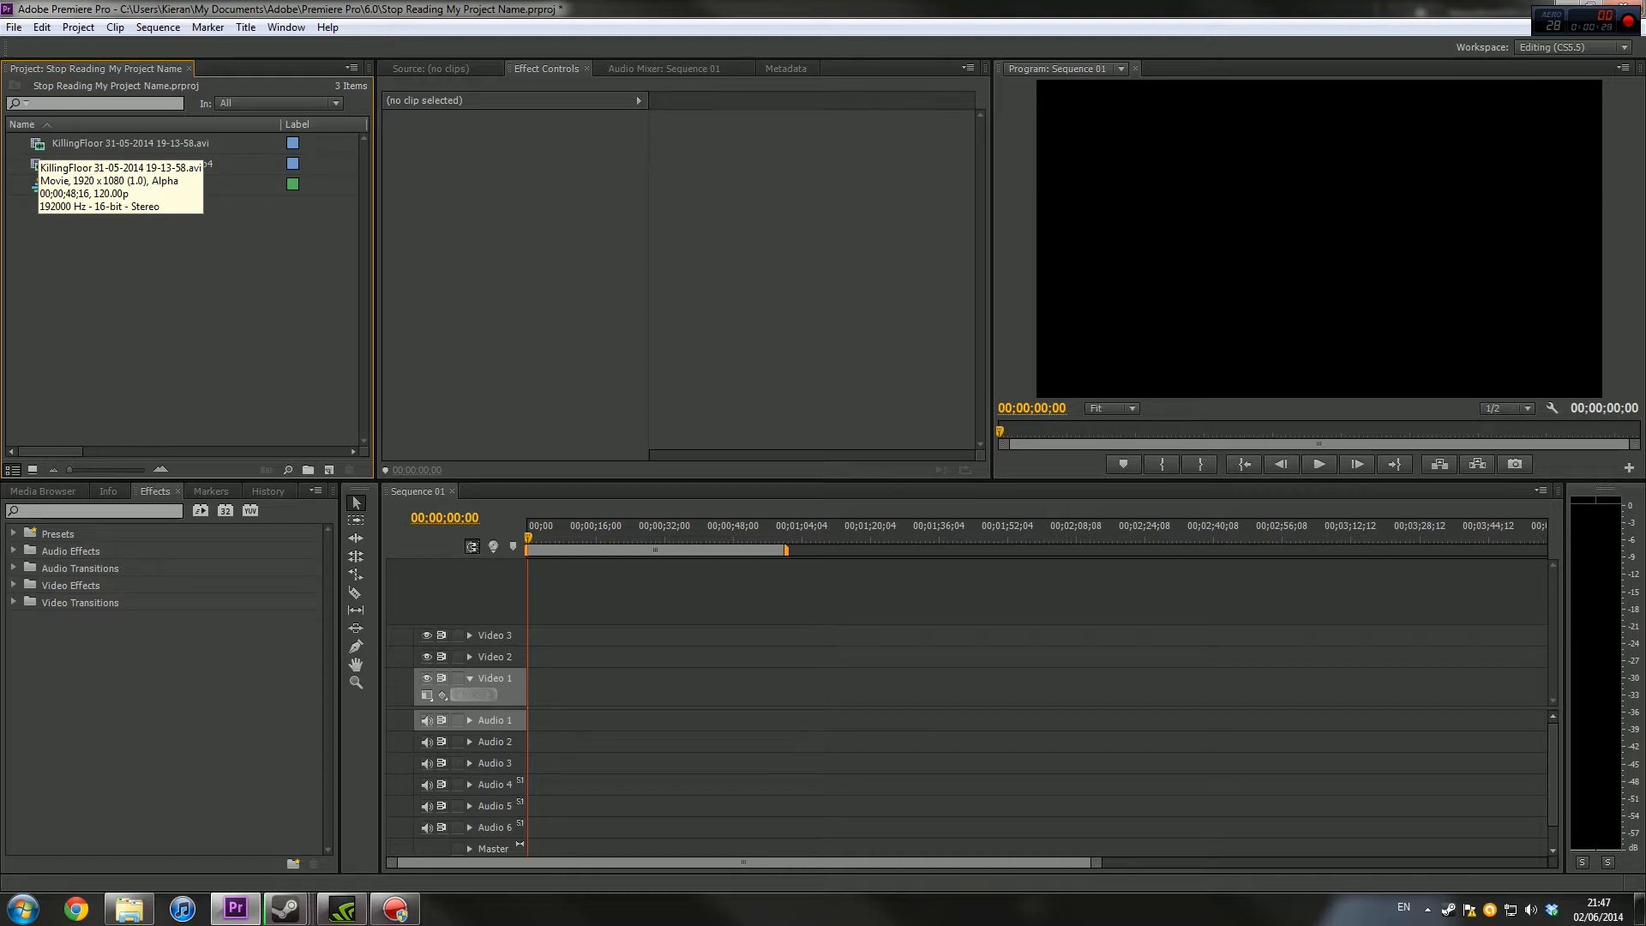
{"action": "left_click_drag", "start_coordinate": [128, 163], "coordinate": [600, 686]}
{"action": "key", "text": "Return"}
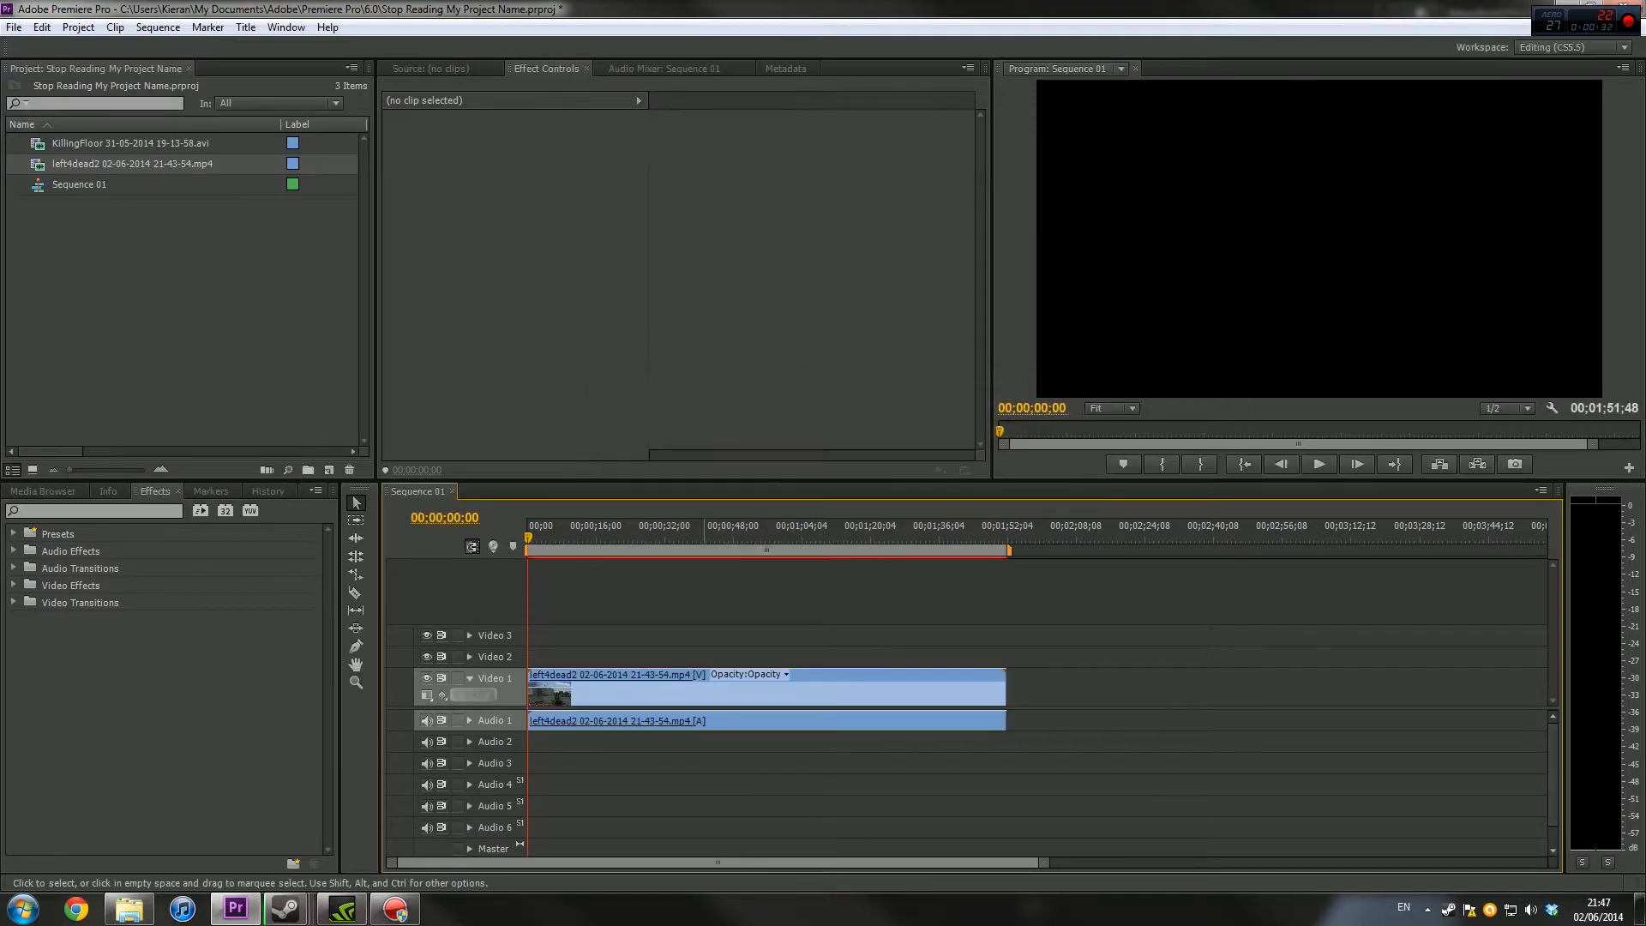
Trim the left4dead2 clip to about 14 seconds, starting in the hotel corridor, and align it with the sequence start
{"action": "left_click", "coordinate": [541, 691]}
{"action": "left_click", "coordinate": [541, 647]}
{"action": "left_click_drag", "start_coordinate": [532, 692], "coordinate": [583, 691]}
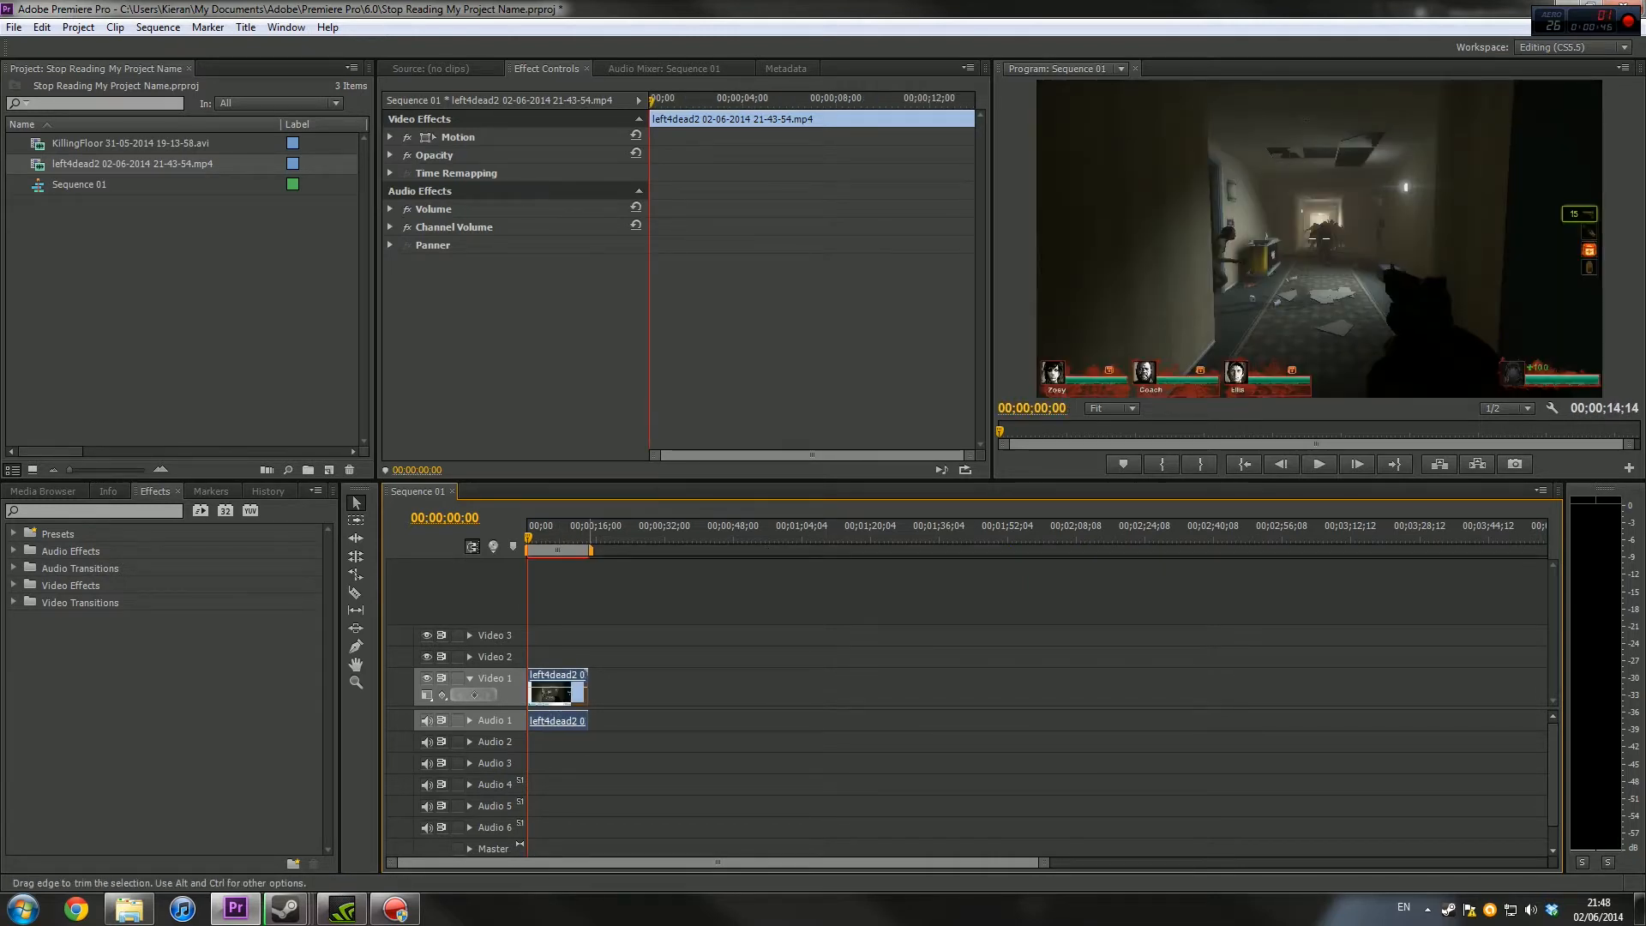
Shorten the clip's end to about 00;00;04;48, just after the corridor explosion
{"action": "left_click_drag", "start_coordinate": [552, 535], "coordinate": [541, 535]}
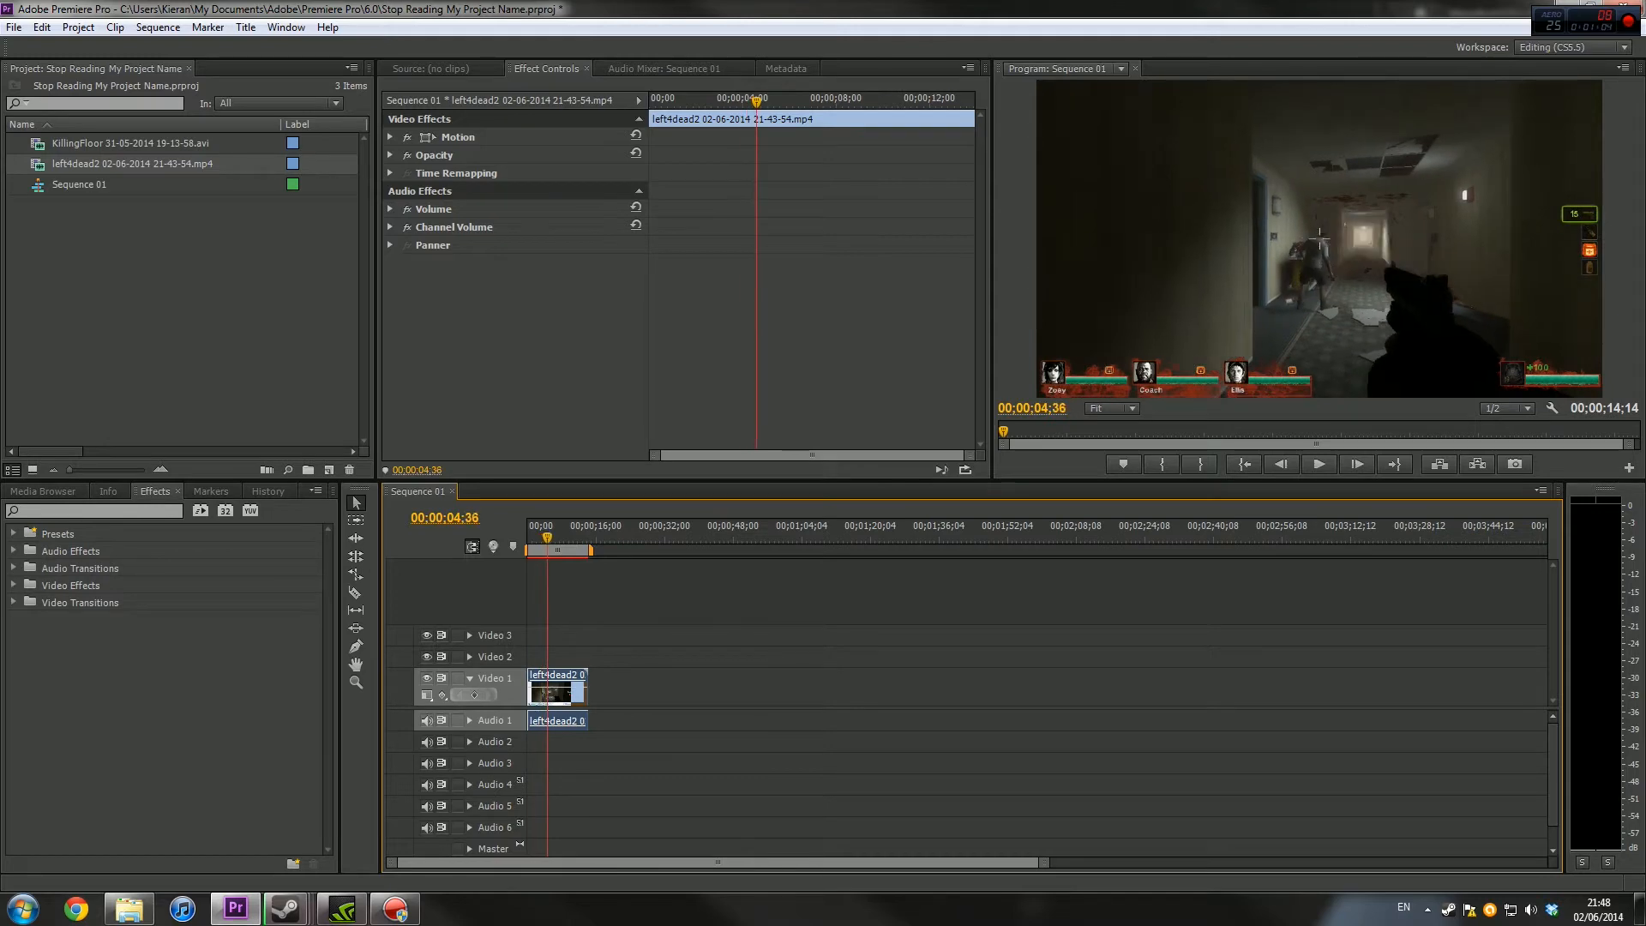
{"action": "left_click_drag", "start_coordinate": [586, 715], "coordinate": [547, 715]}
{"action": "left_click_drag", "start_coordinate": [1043, 862], "coordinate": [512, 862]}
{"action": "left_click", "coordinate": [745, 695]}
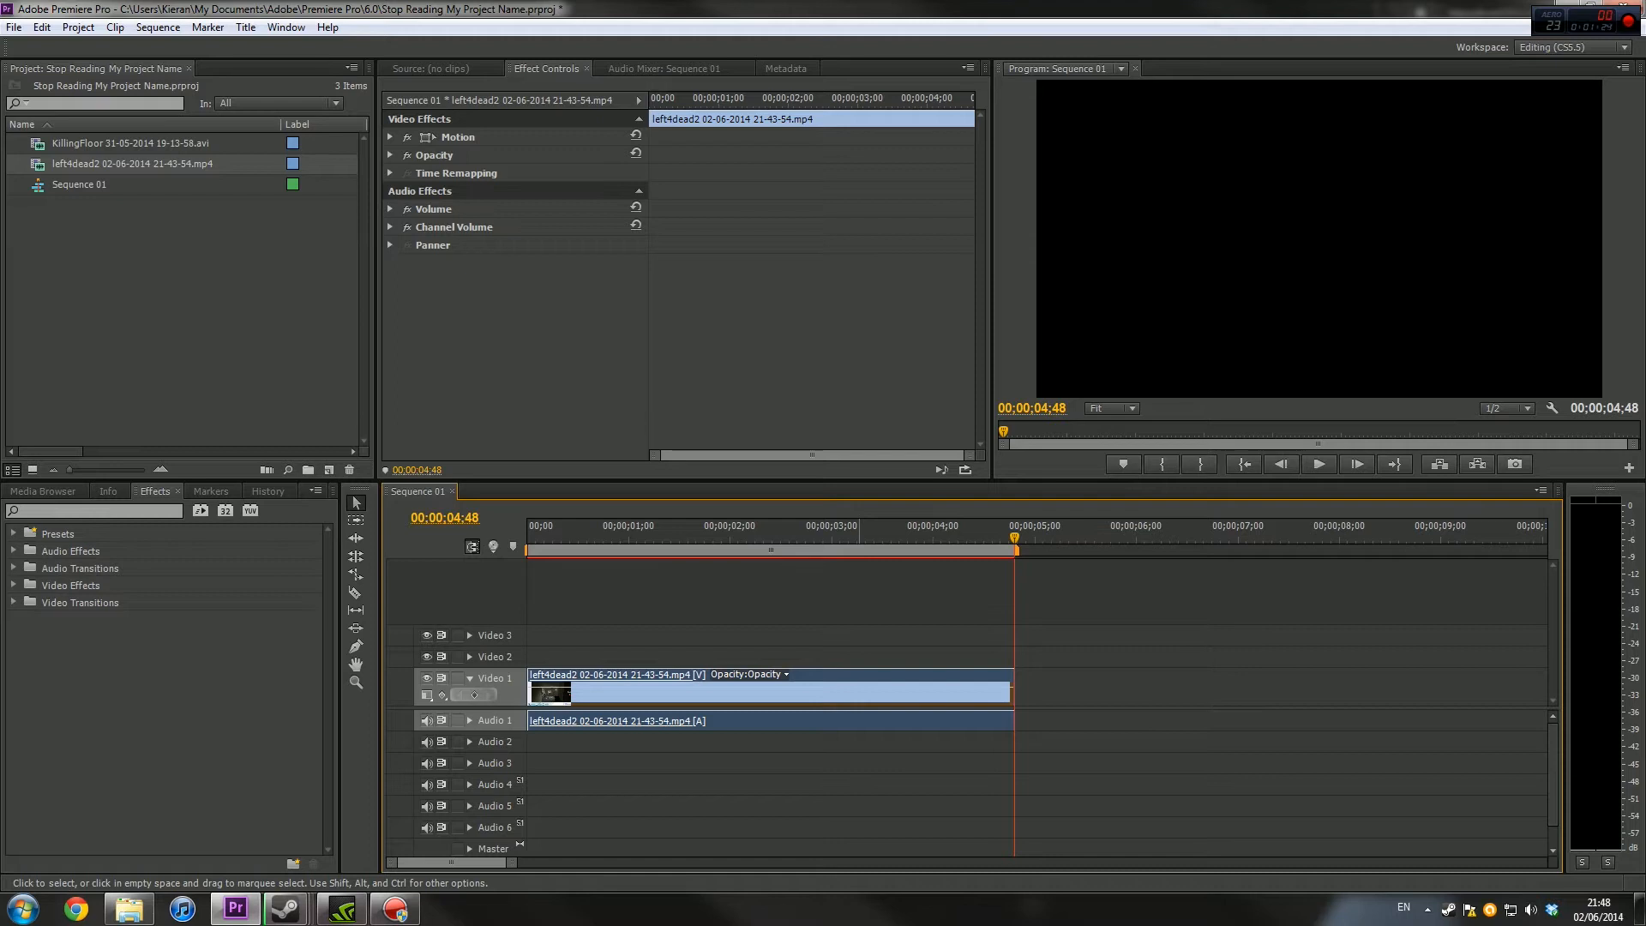
Set the playback speed of the left4dead2 clip to 50%
{"action": "right_click", "coordinate": [819, 691]}
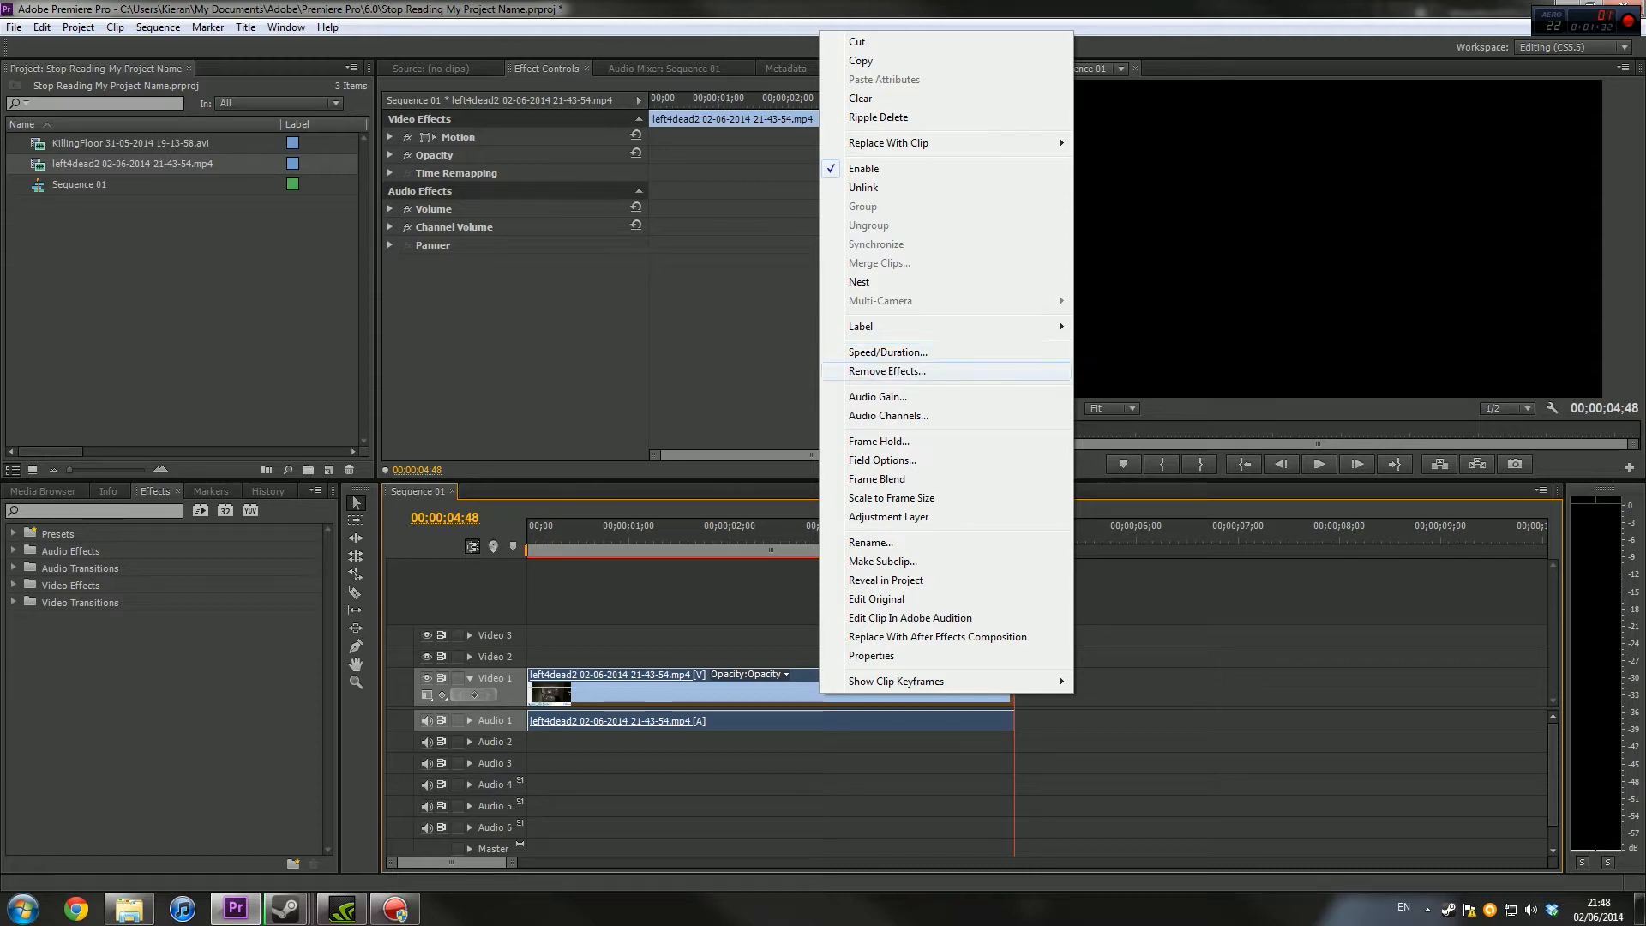
{"action": "left_click", "coordinate": [778, 605]}
{"action": "right_click", "coordinate": [781, 695]}
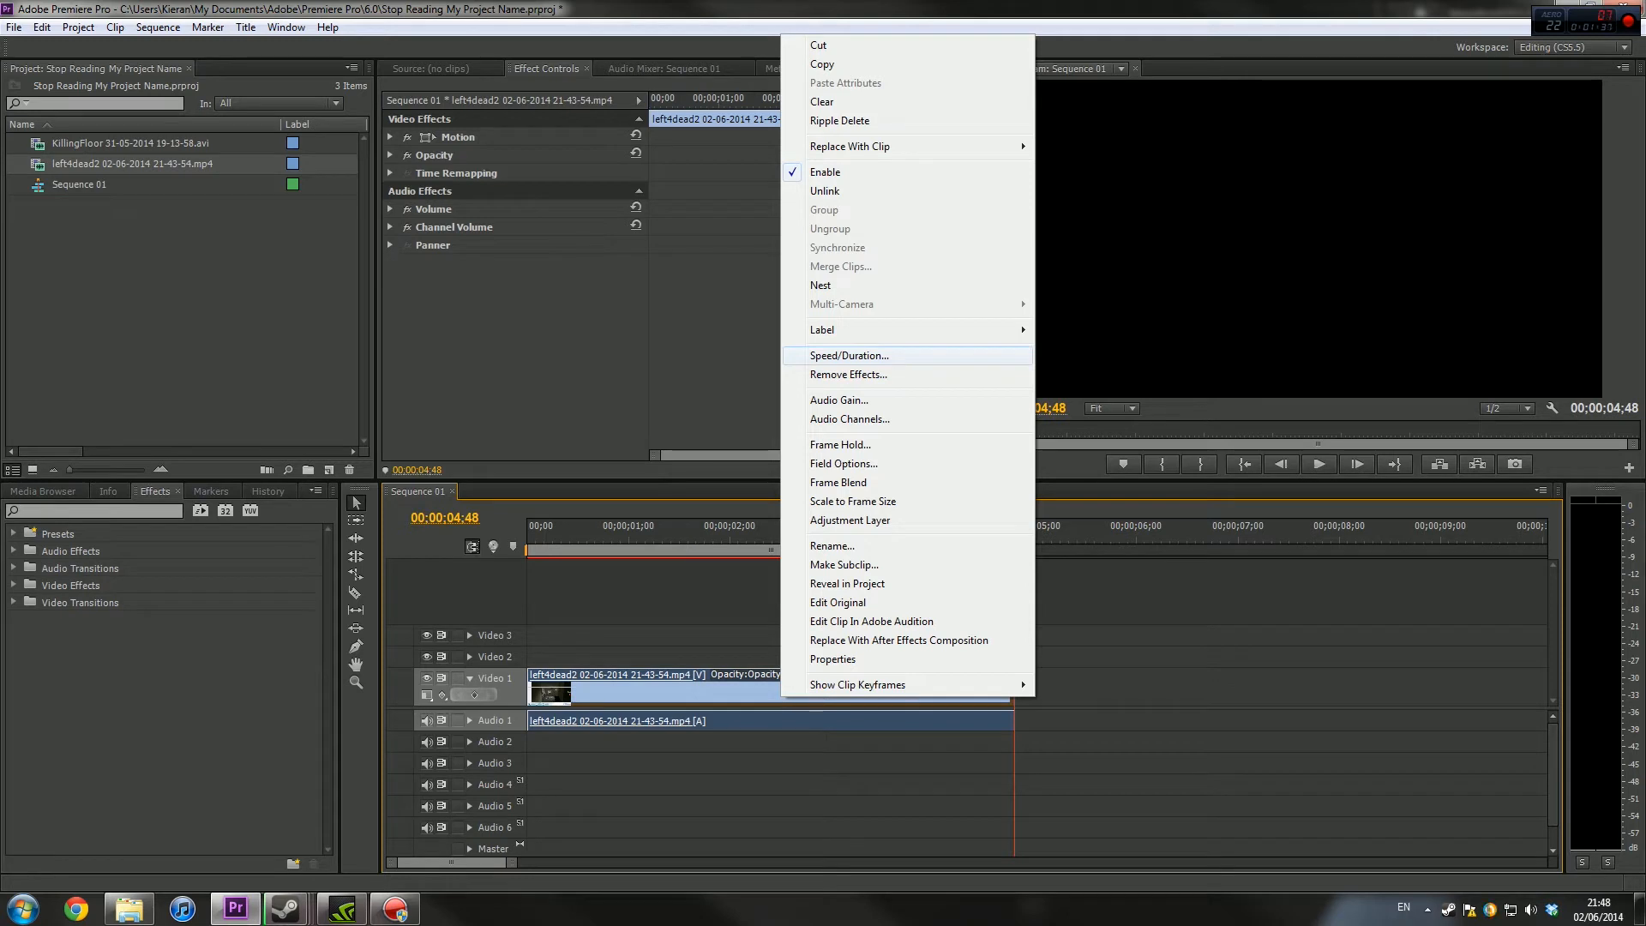
{"action": "left_click", "coordinate": [849, 354]}
{"action": "left_click_drag", "start_coordinate": [802, 341], "coordinate": [480, 285]}
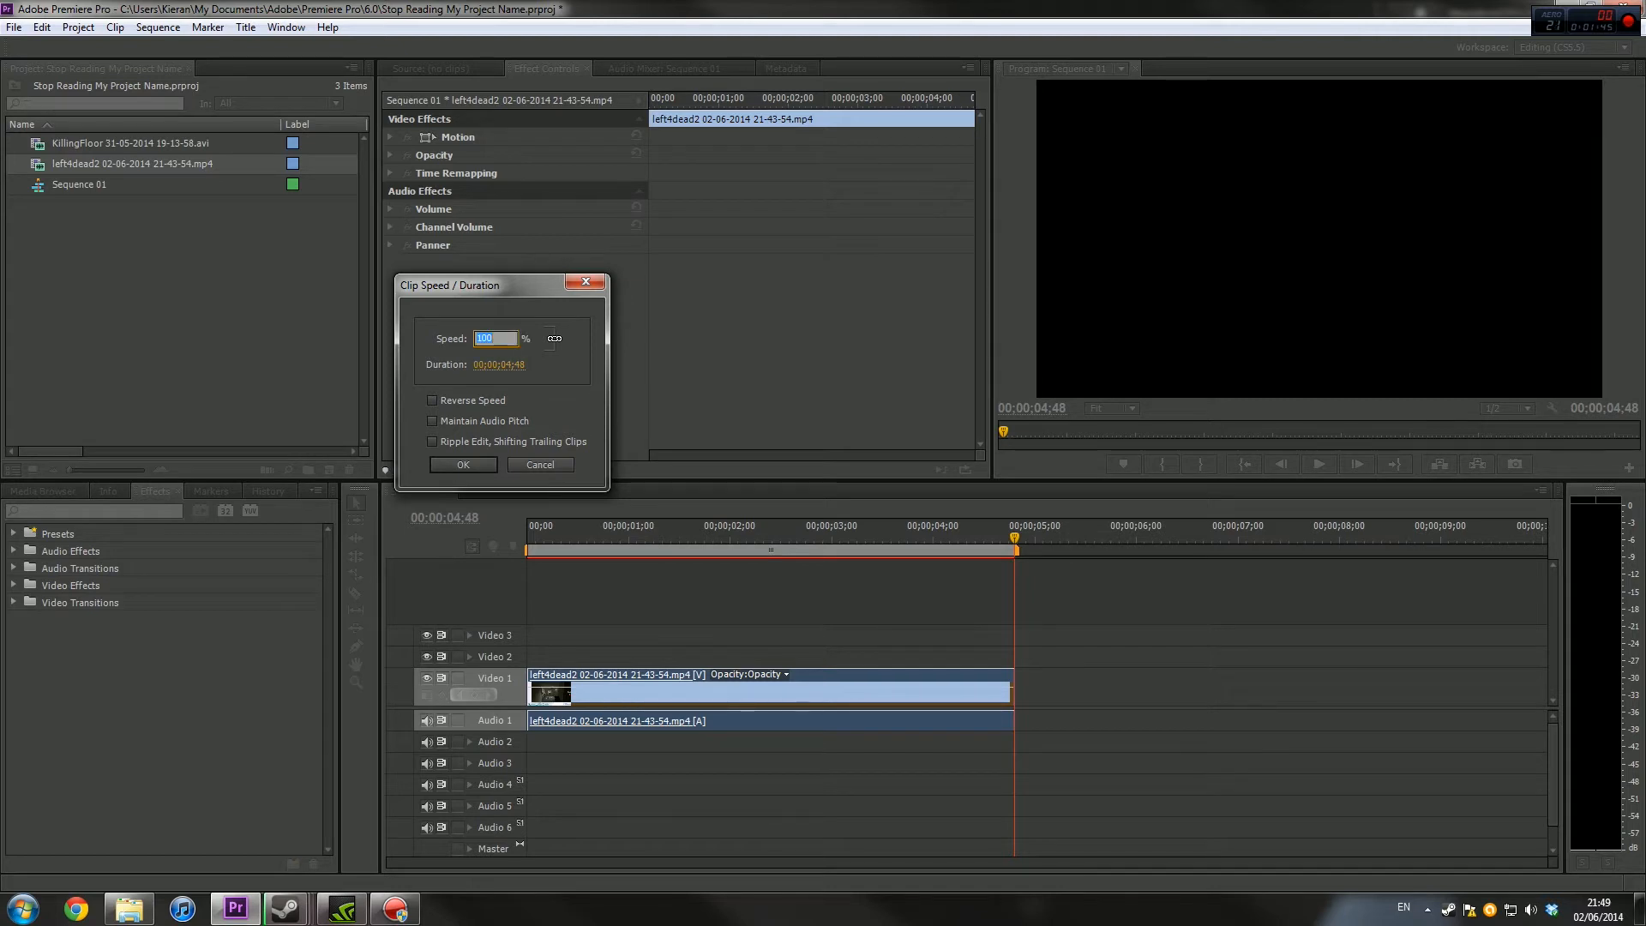
{"action": "key", "text": "Return"}
{"action": "left_click", "coordinate": [480, 339]}
{"action": "key", "text": "Return"}
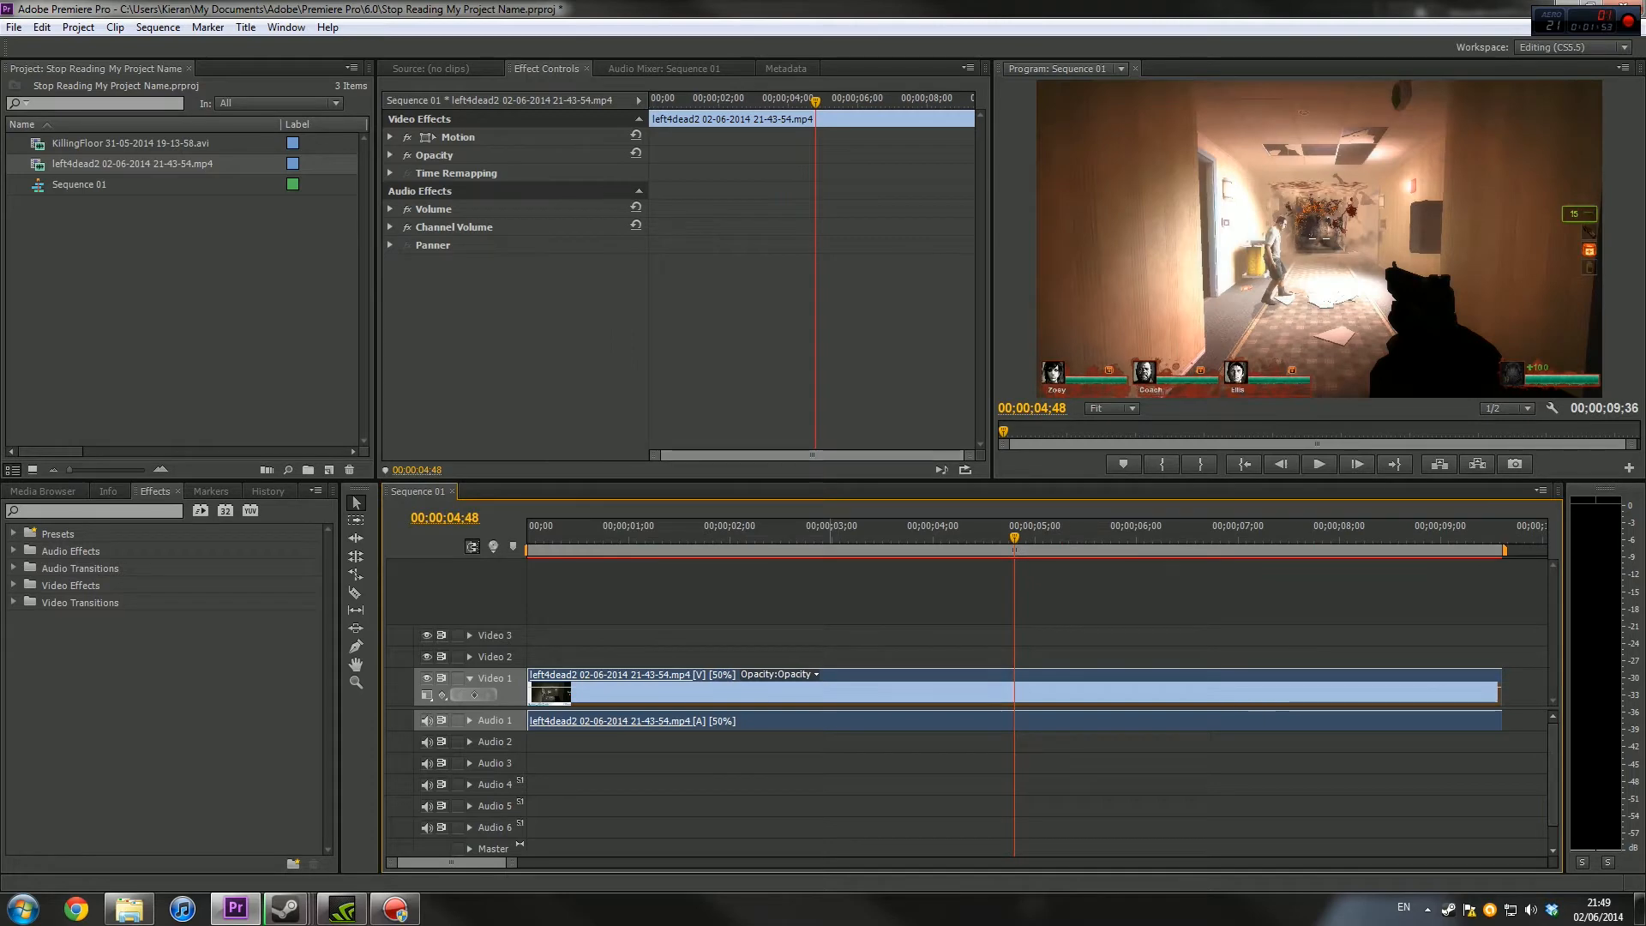
Play the slowed clip from the start of the sequence to check its motion
{"action": "left_click_drag", "start_coordinate": [830, 528], "coordinate": [526, 529]}
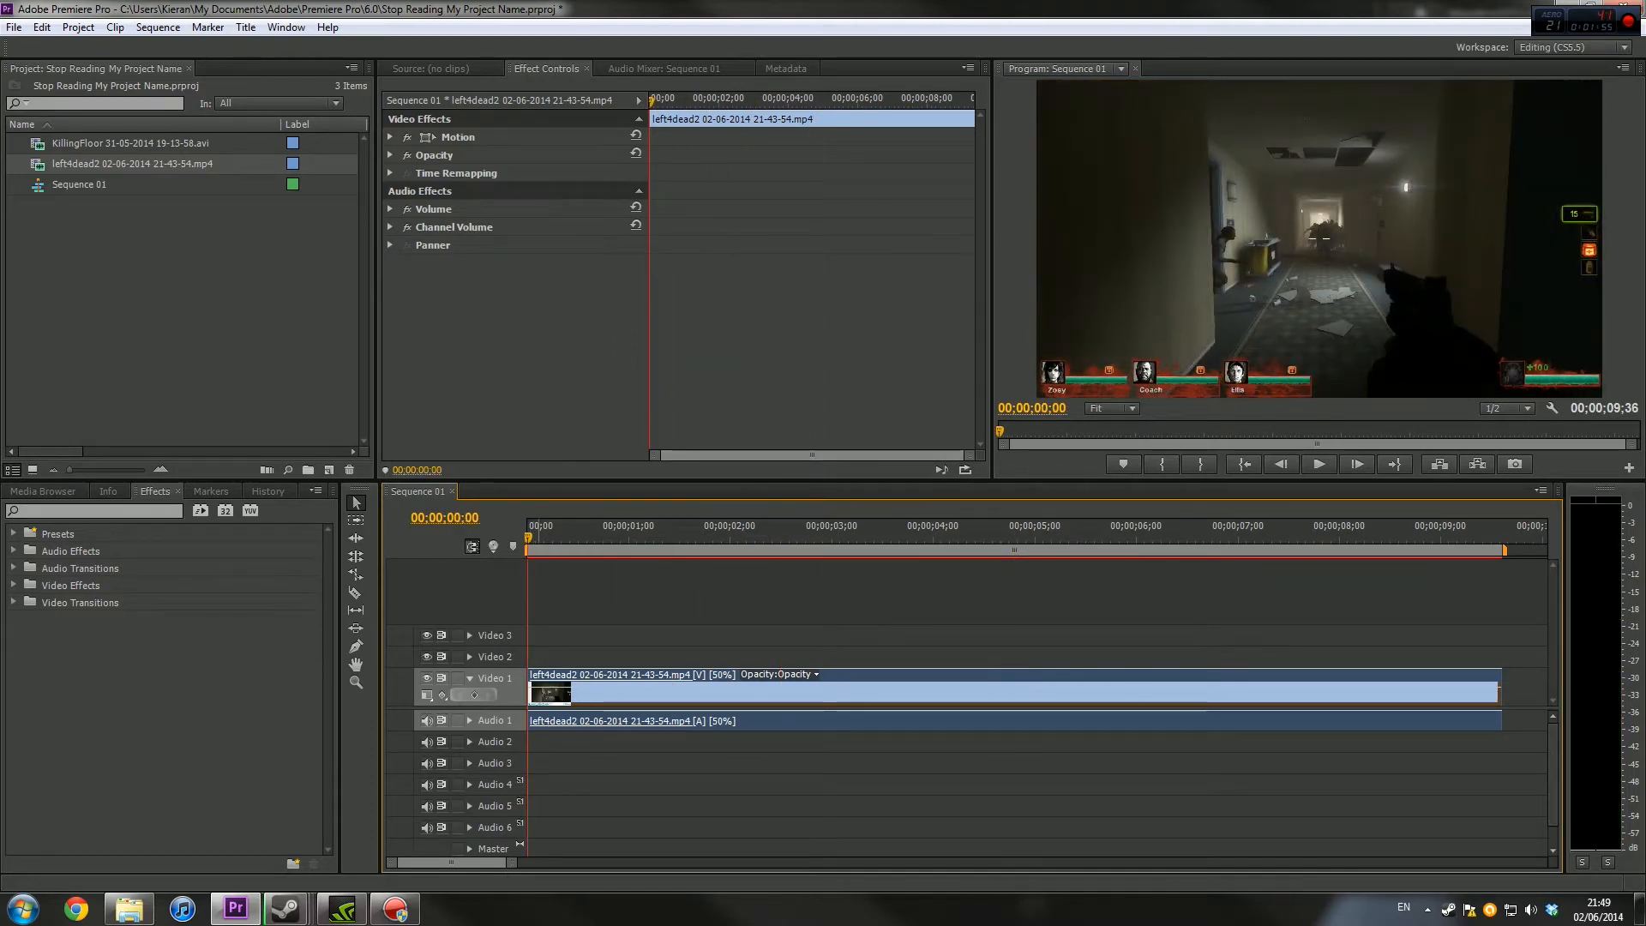
{"action": "key", "text": "space"}
{"action": "key", "text": "Home"}
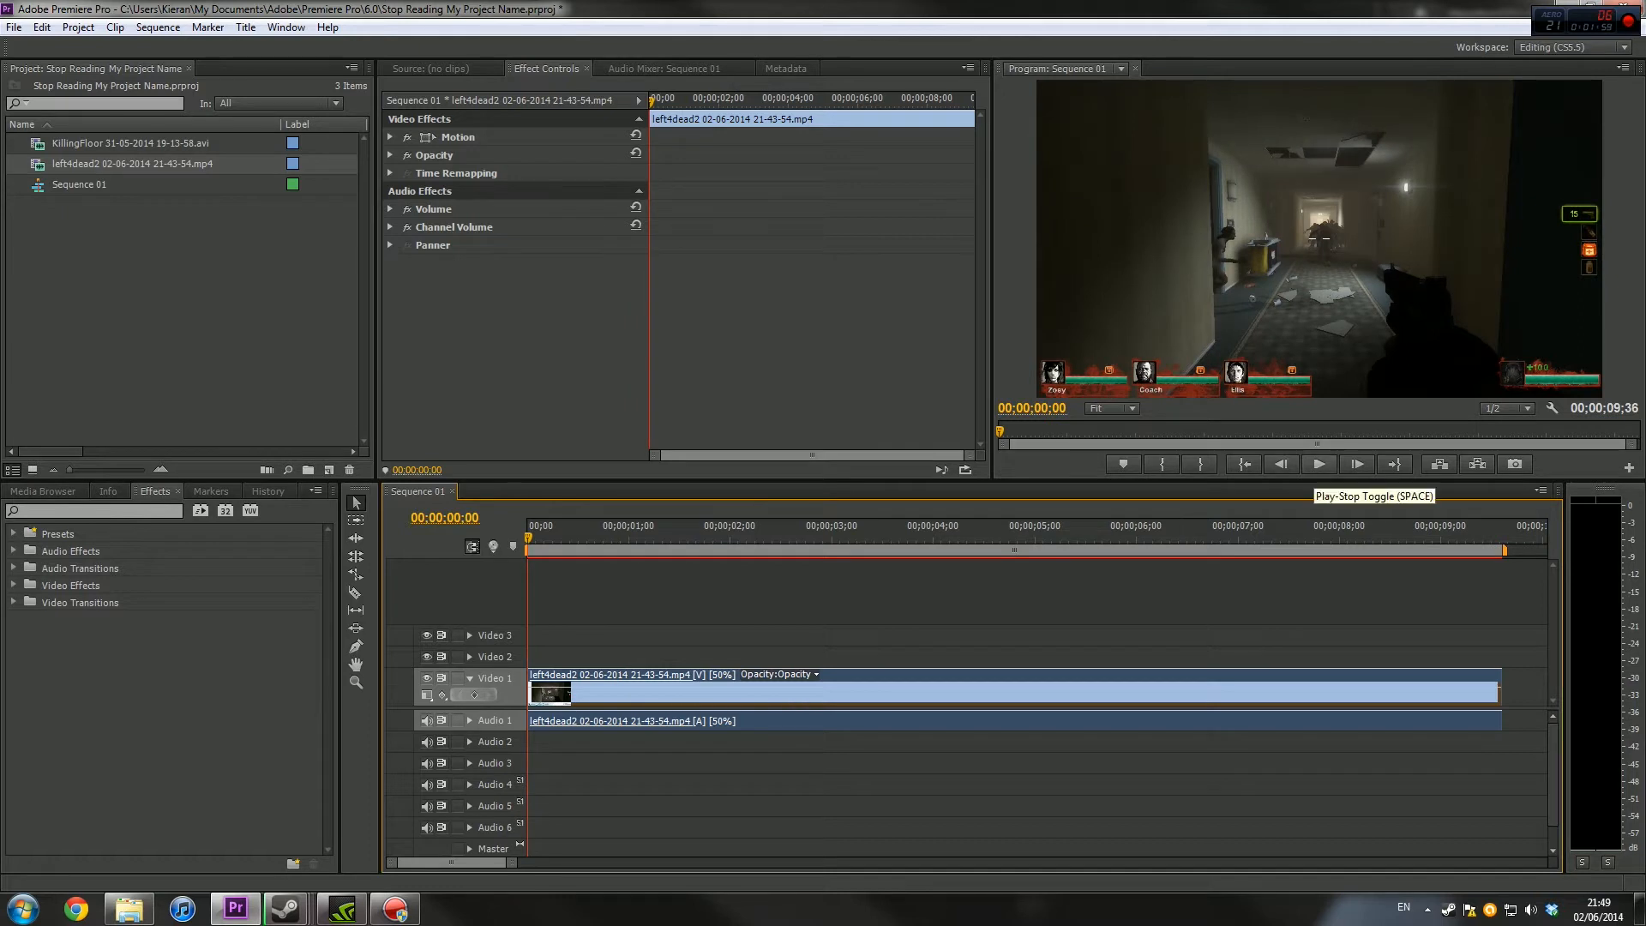
{"action": "key", "text": "space"}
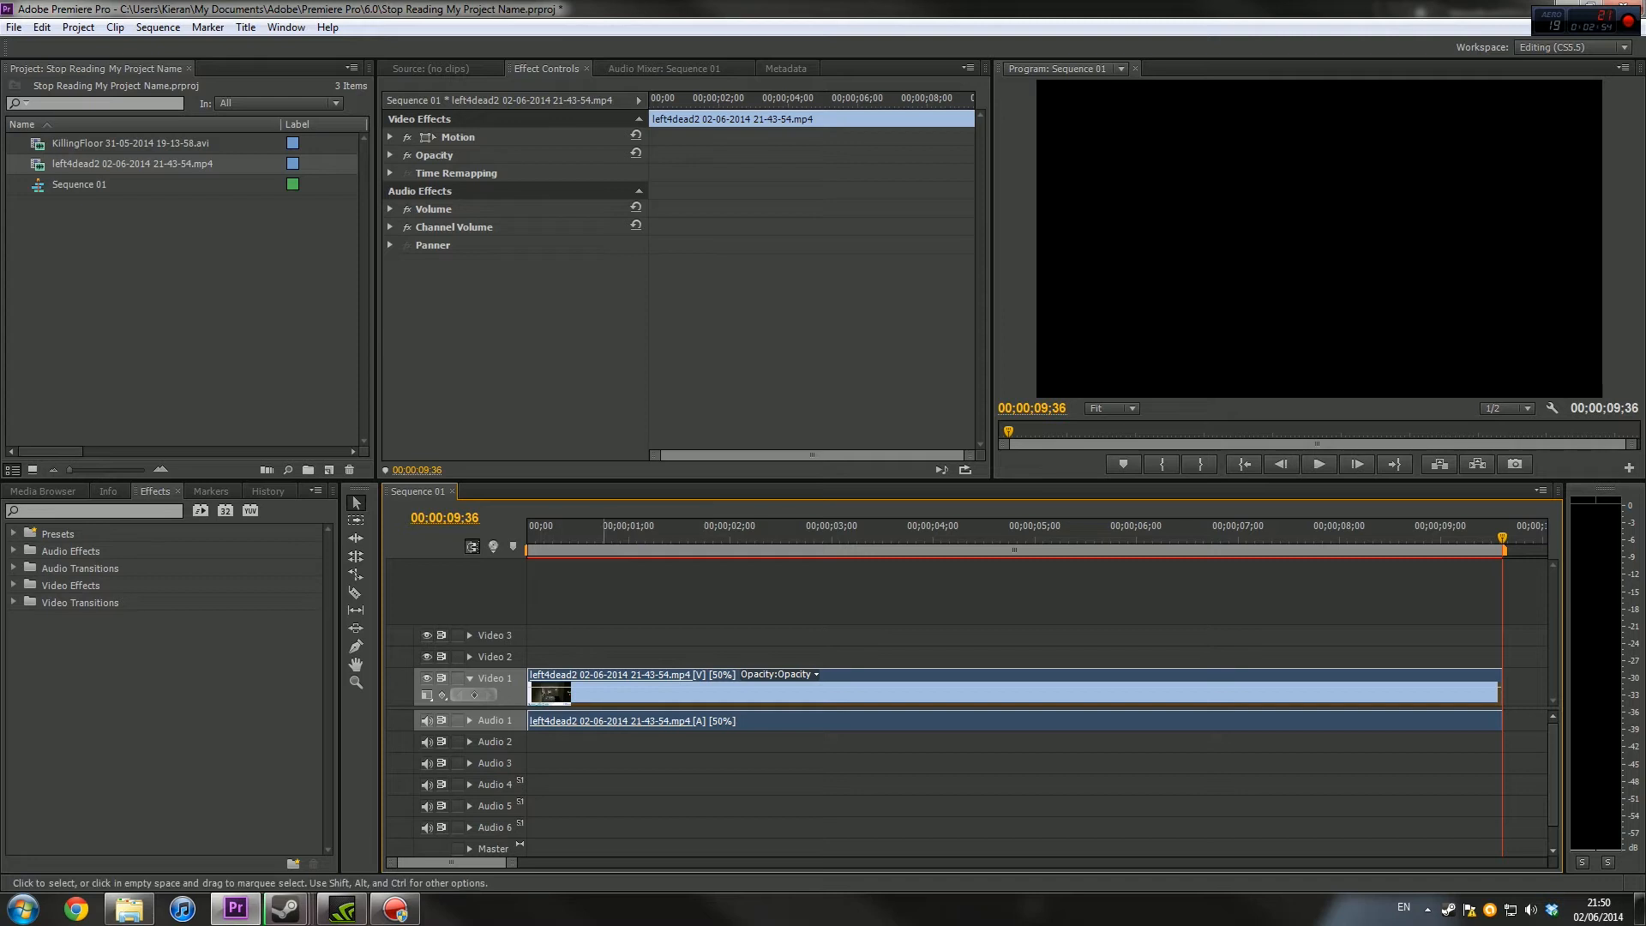
Set the clip's speed to 40% and preview the slowed footage
{"action": "right_click", "coordinate": [1090, 690]}
{"action": "left_click", "coordinate": [1132, 347]}
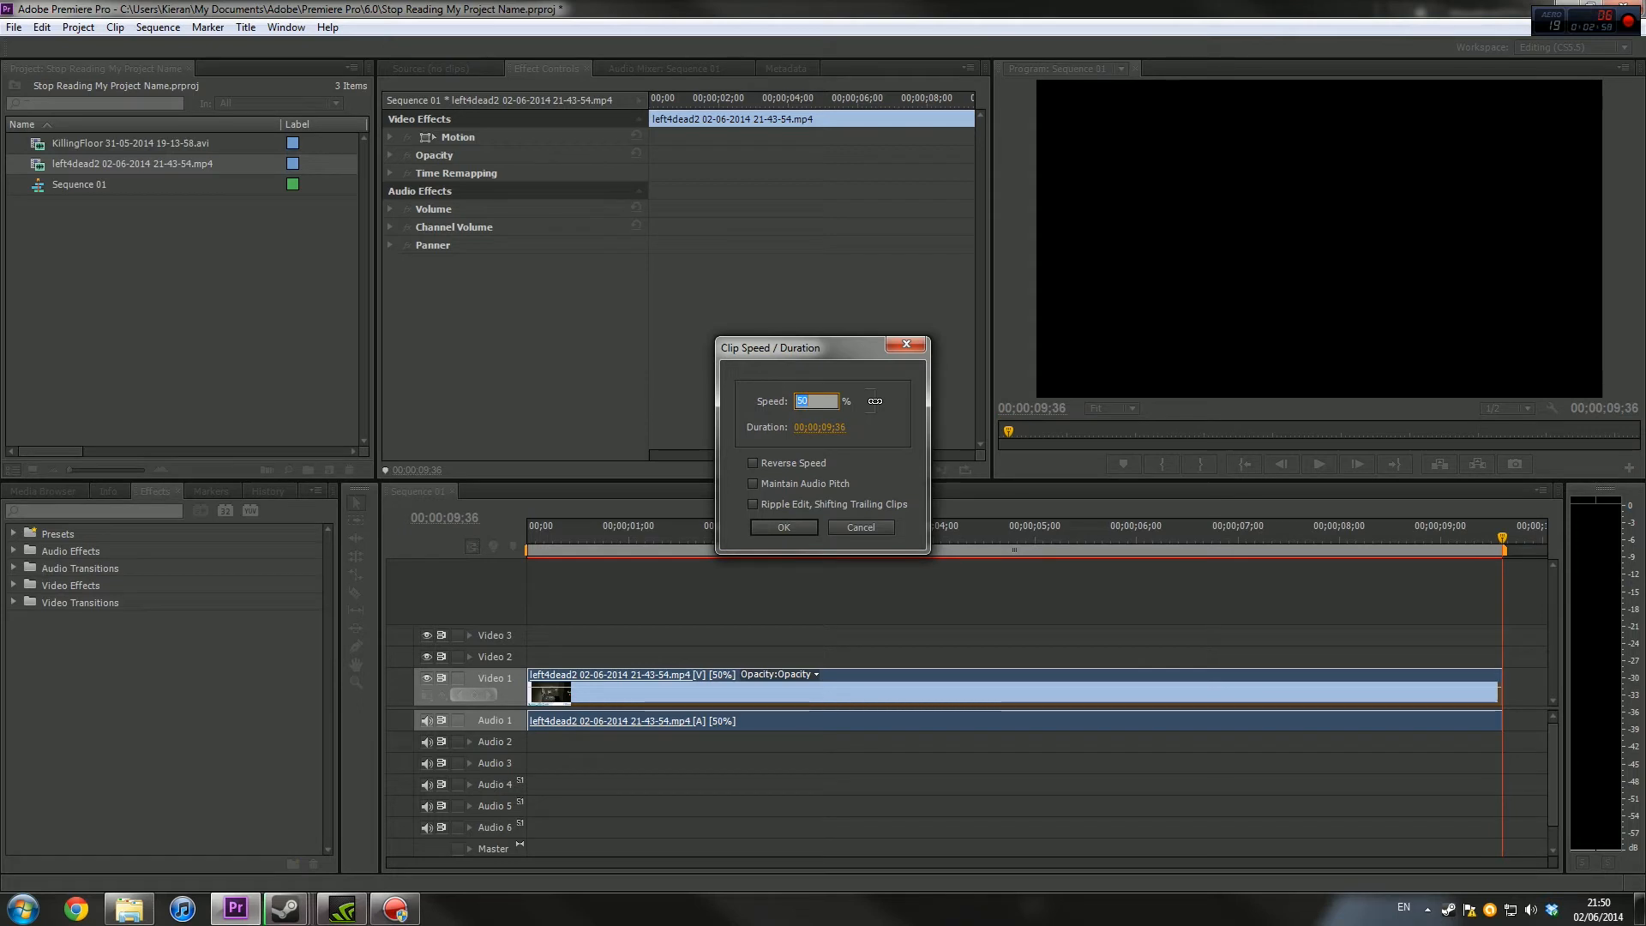
{"action": "type", "text": "40"}
{"action": "key", "text": "Return"}
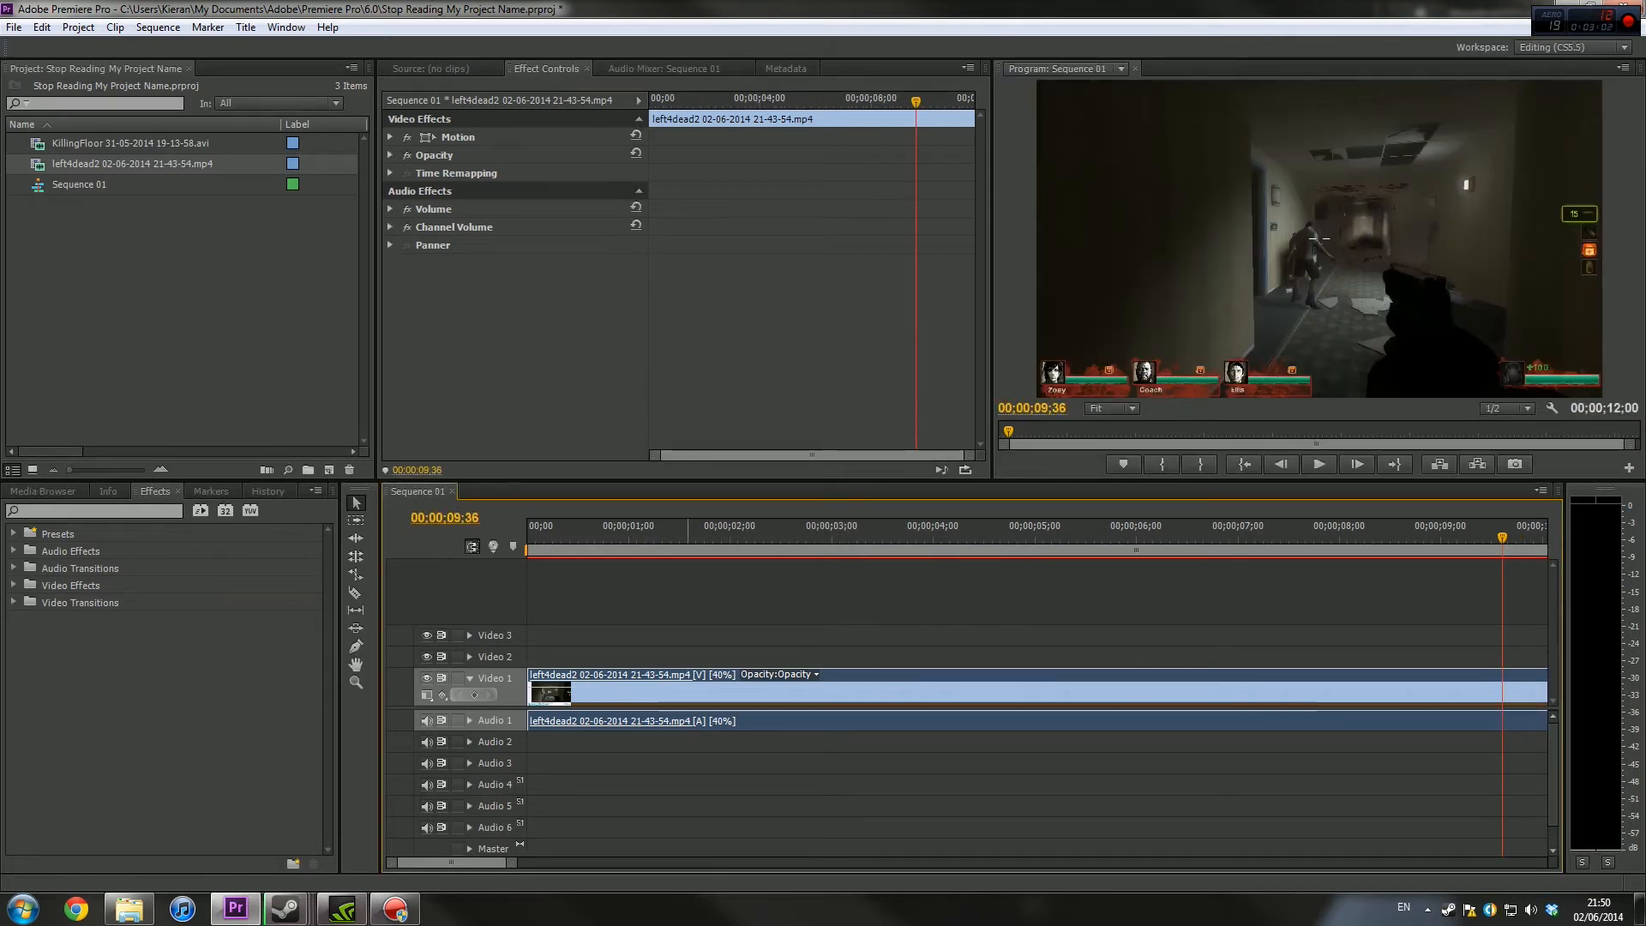
{"action": "key", "text": "space"}
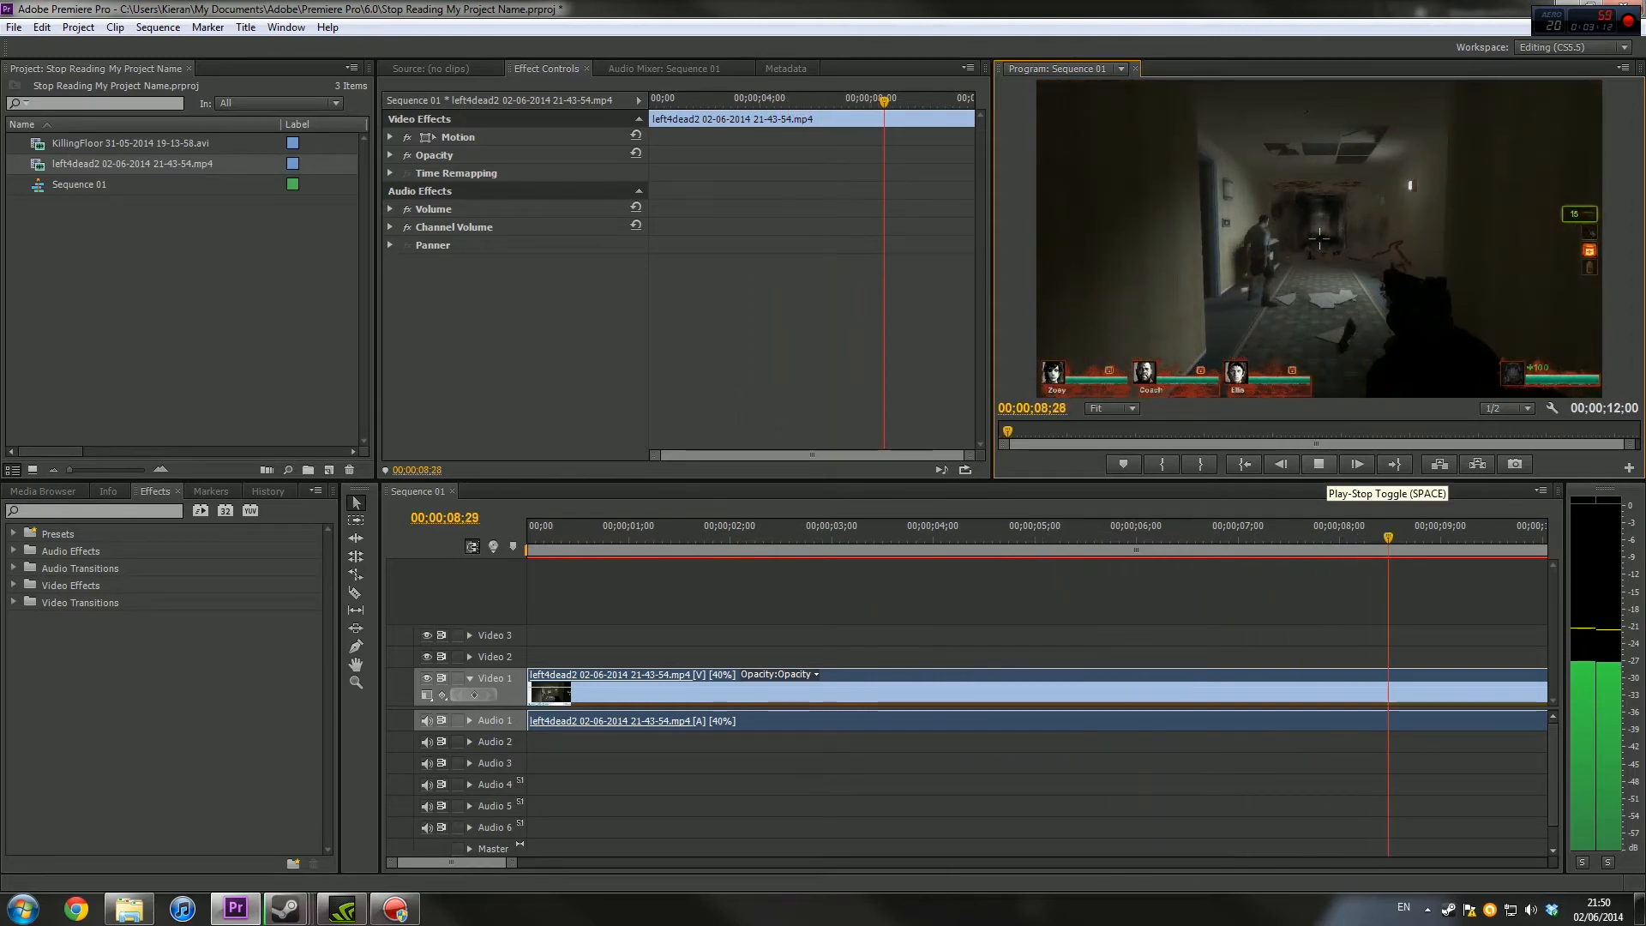
{"action": "key", "text": "space"}
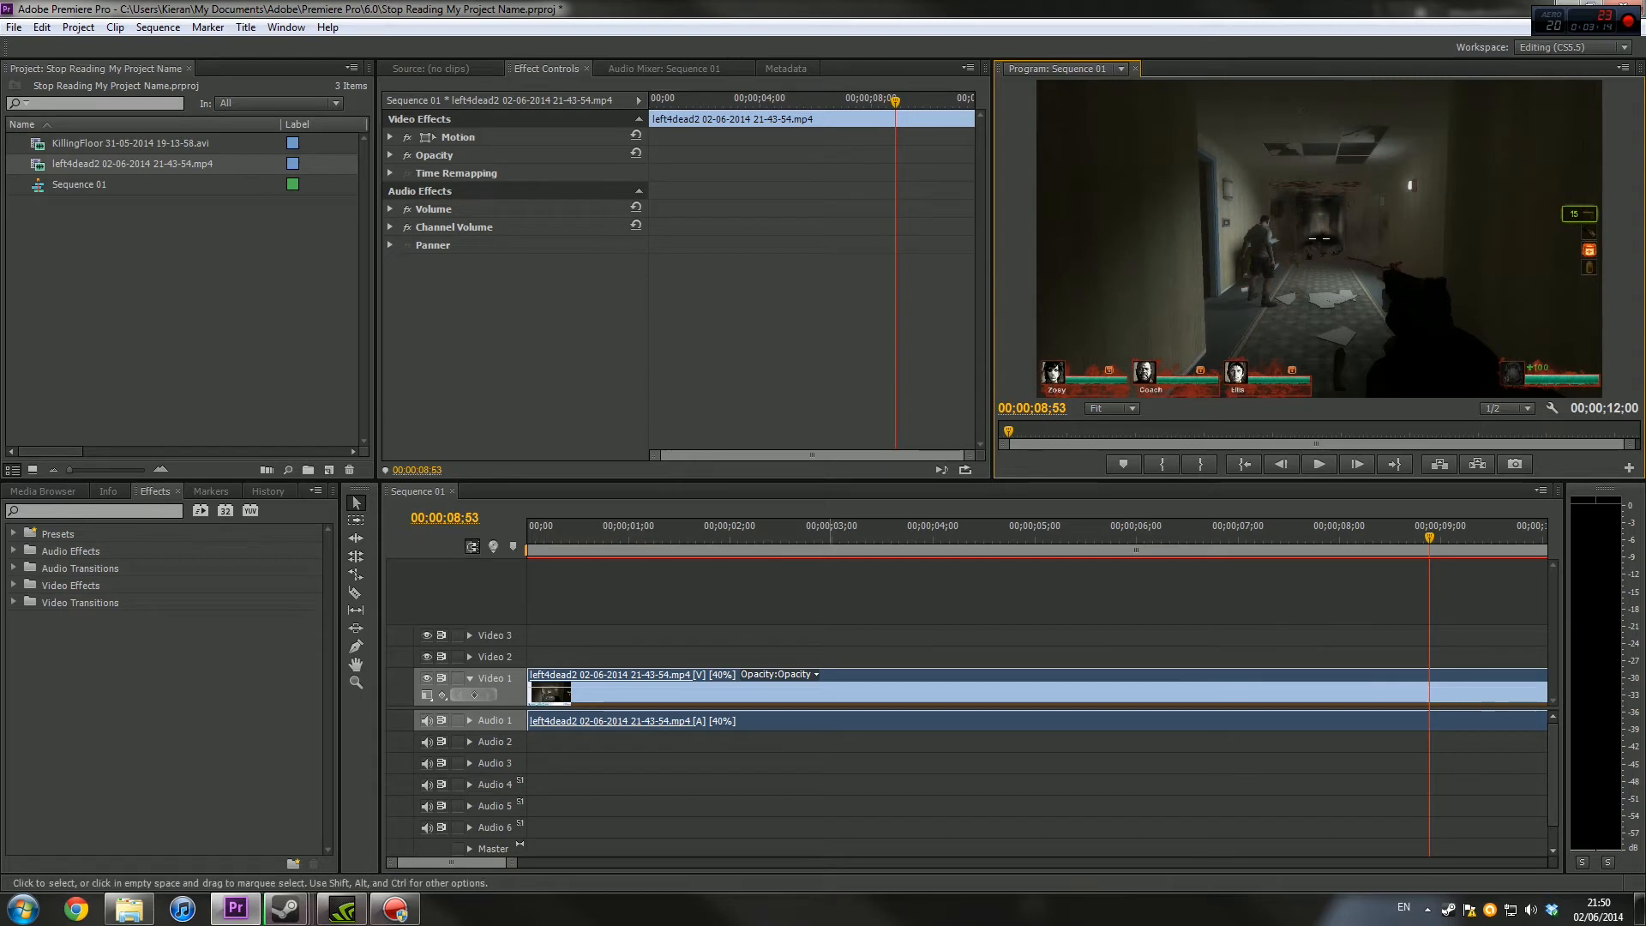
Set the clip's speed to 42% and return the playhead to the start of the sequence
{"action": "right_click", "coordinate": [814, 694]}
{"action": "left_click", "coordinate": [881, 358]}
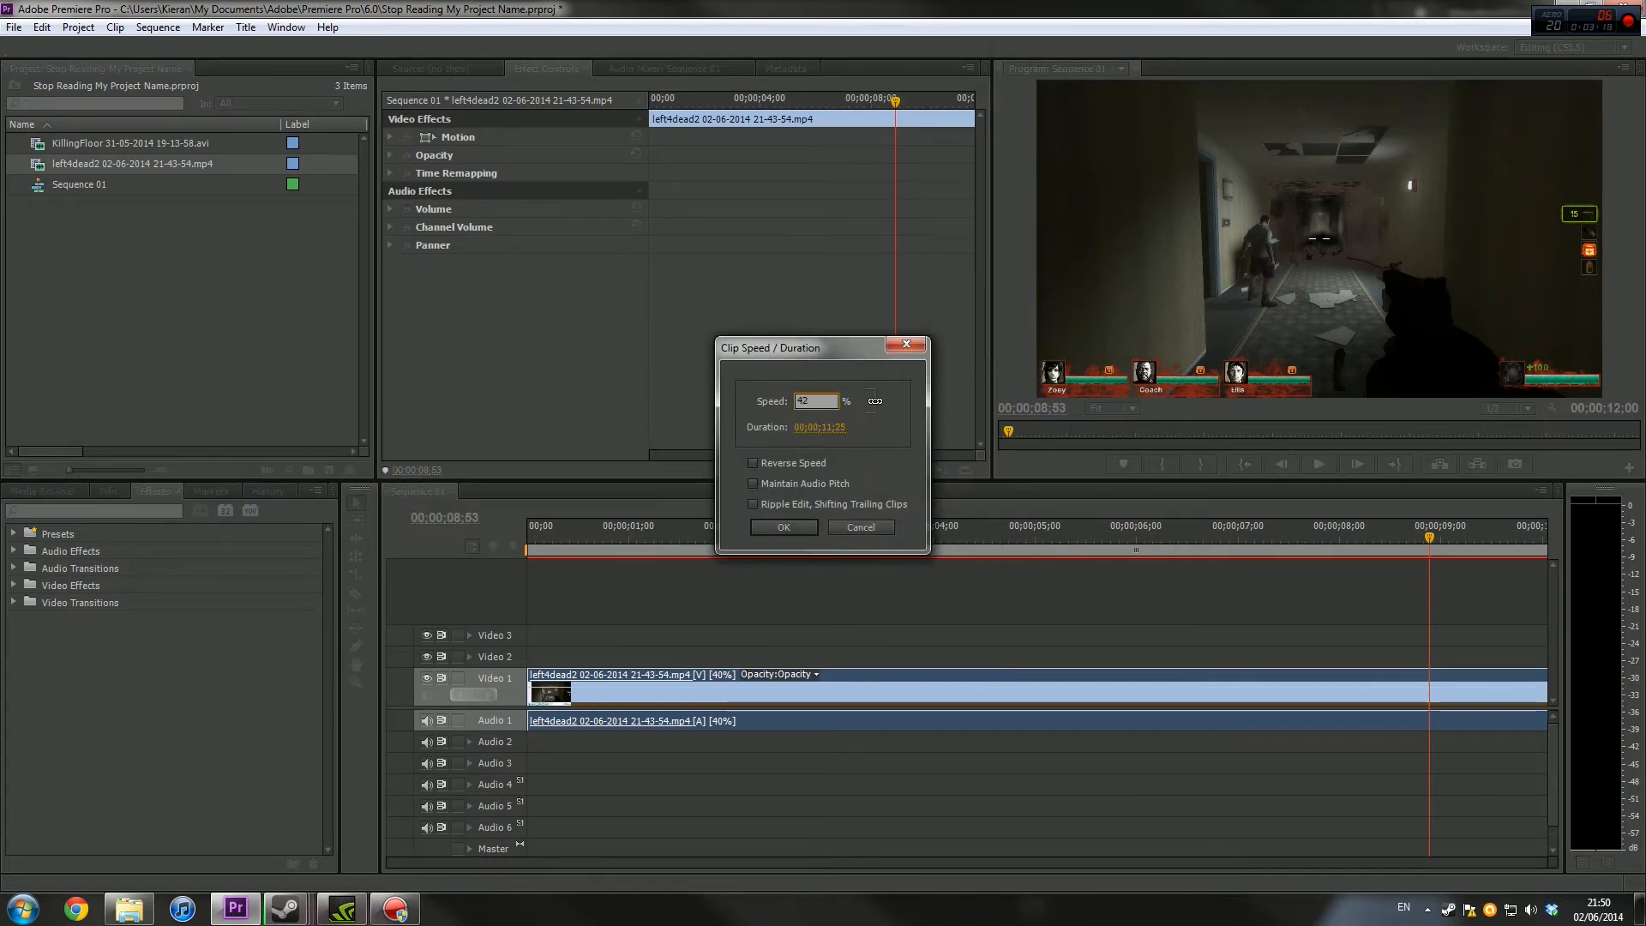
{"action": "key", "text": "Return"}
{"action": "key", "text": "Home"}
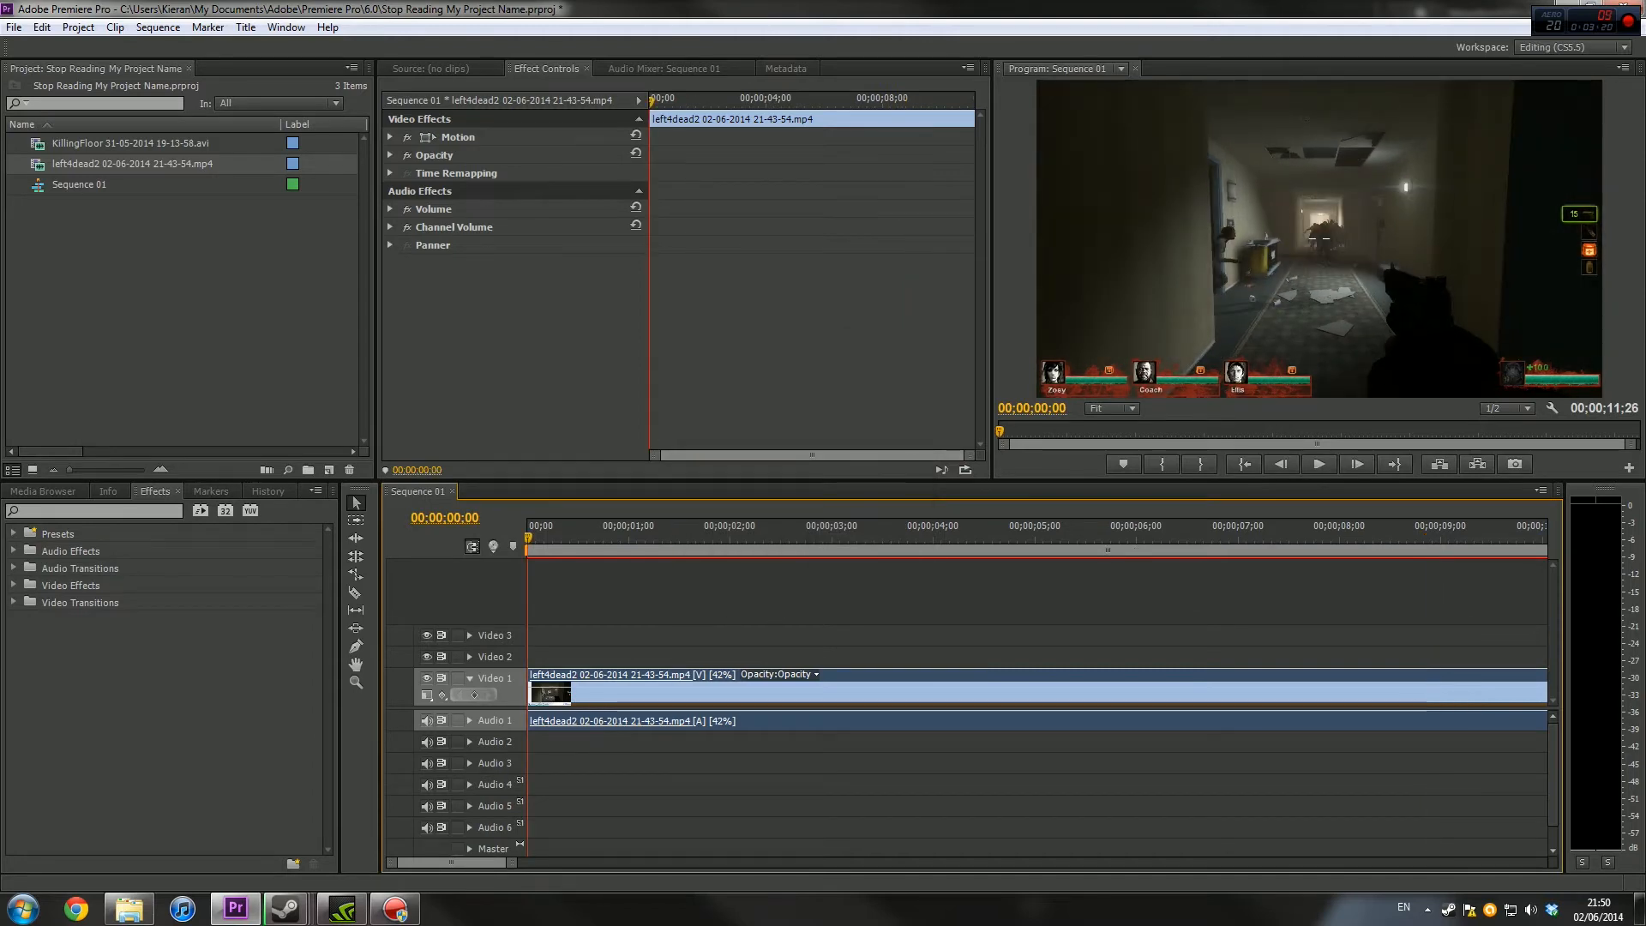
Preview the left4dead2 clip at 42% speed and delete it from the sequence
{"action": "left_click", "coordinate": [1319, 464]}
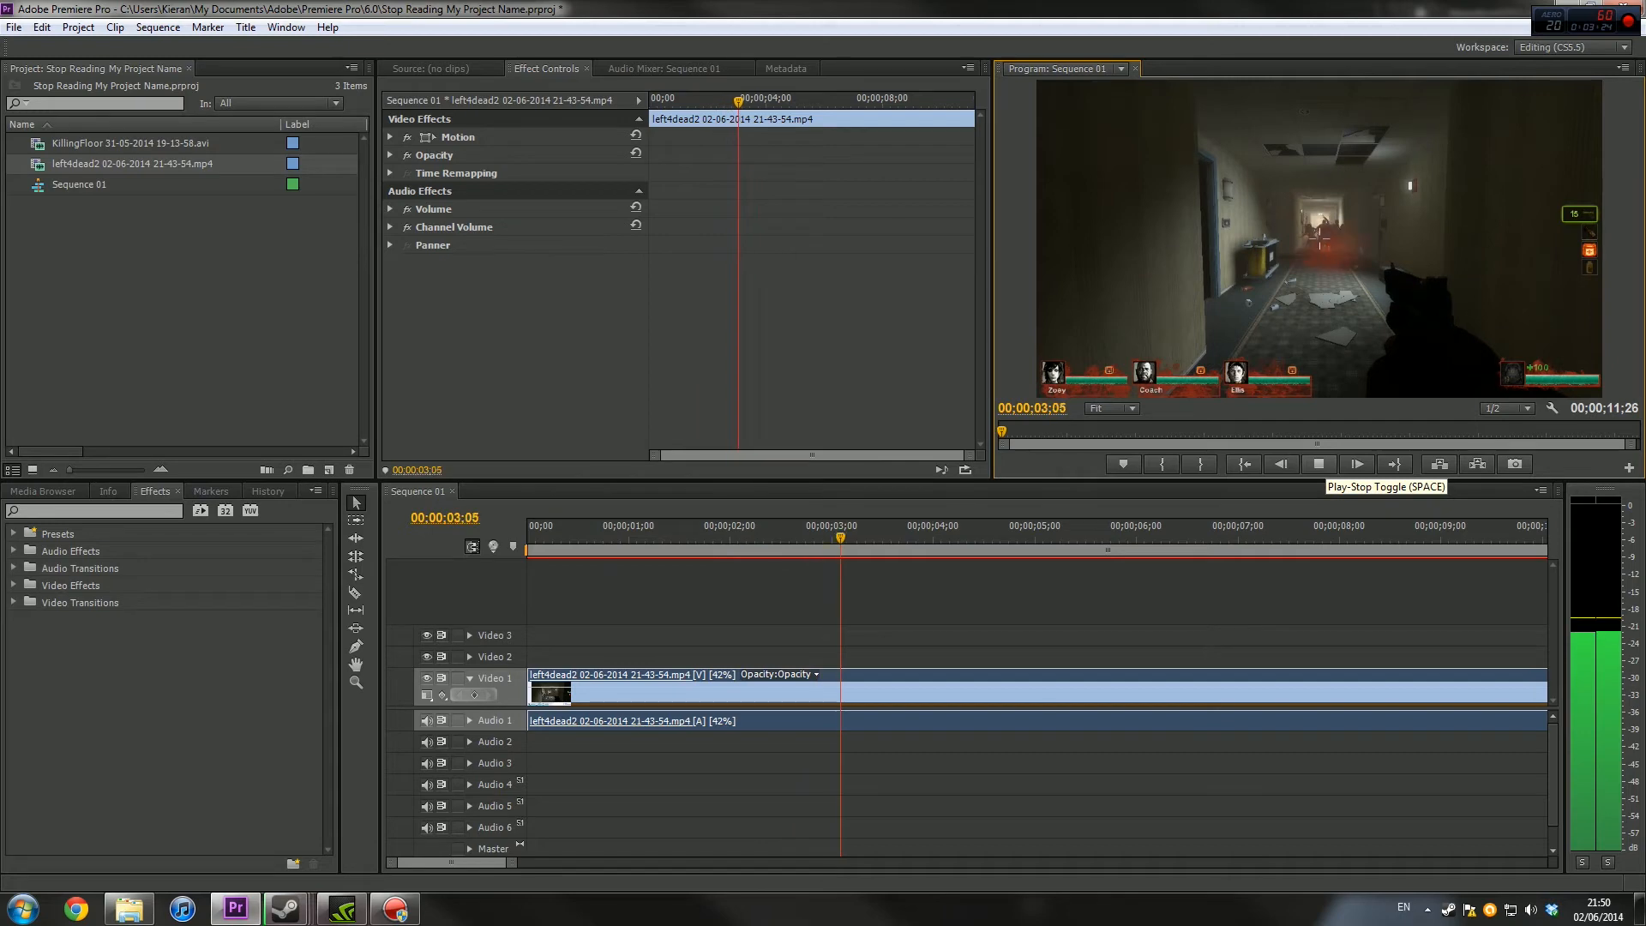
{"action": "key", "text": "space"}
{"action": "left_click", "coordinate": [887, 693]}
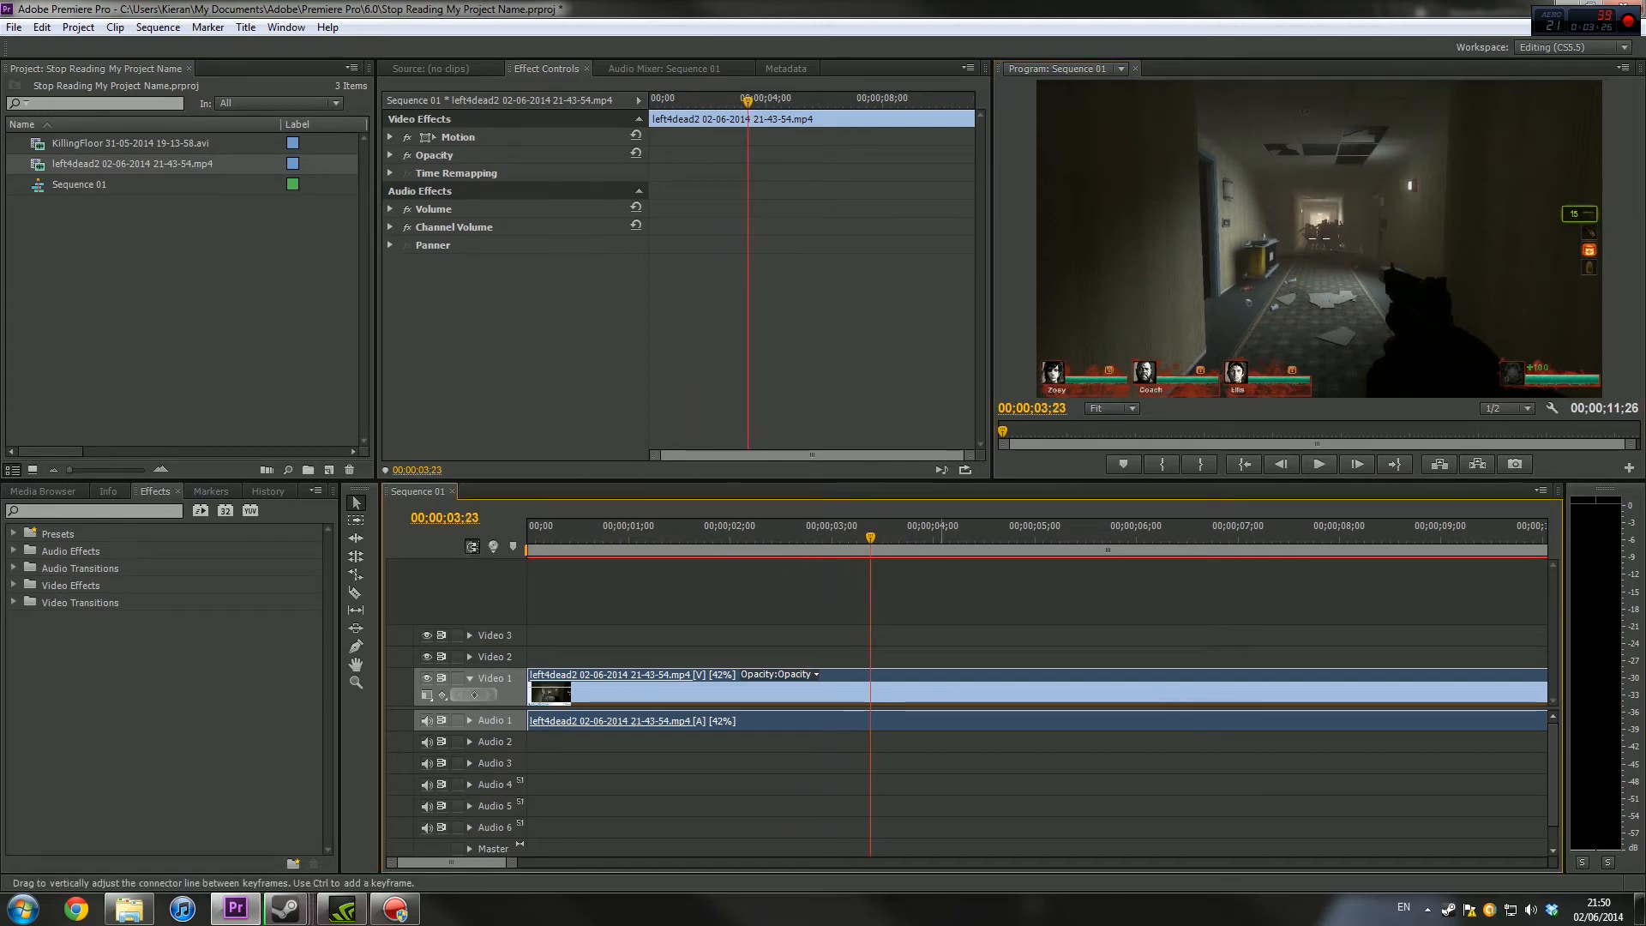
{"action": "key", "text": "Delete"}
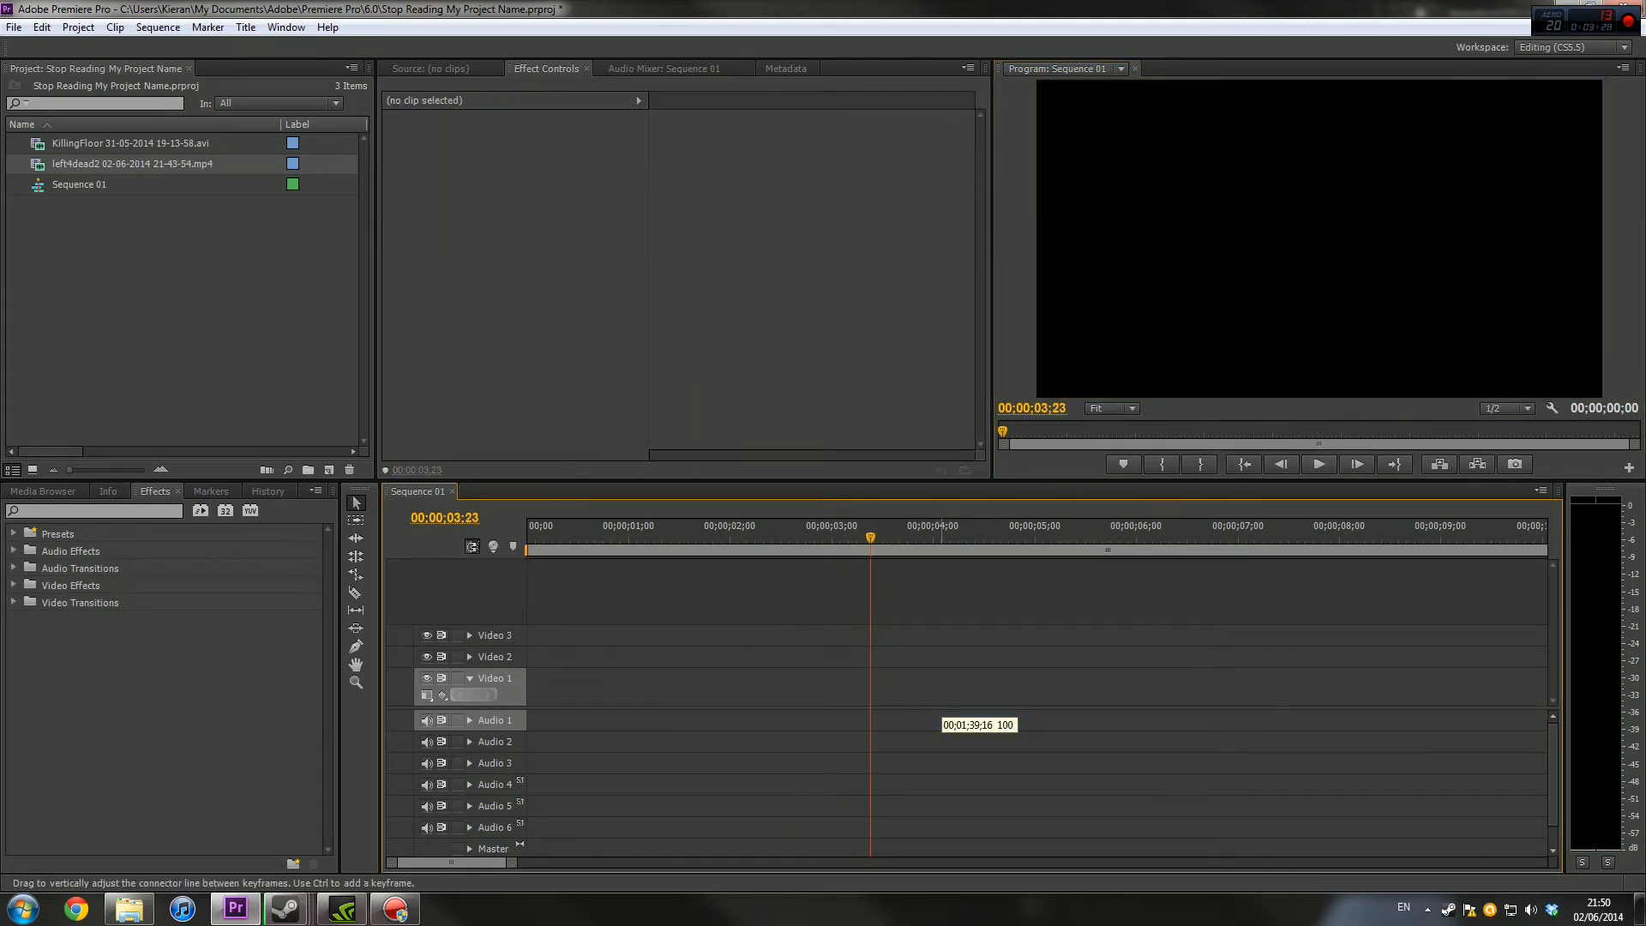
{"action": "left_click", "coordinate": [204, 251]}
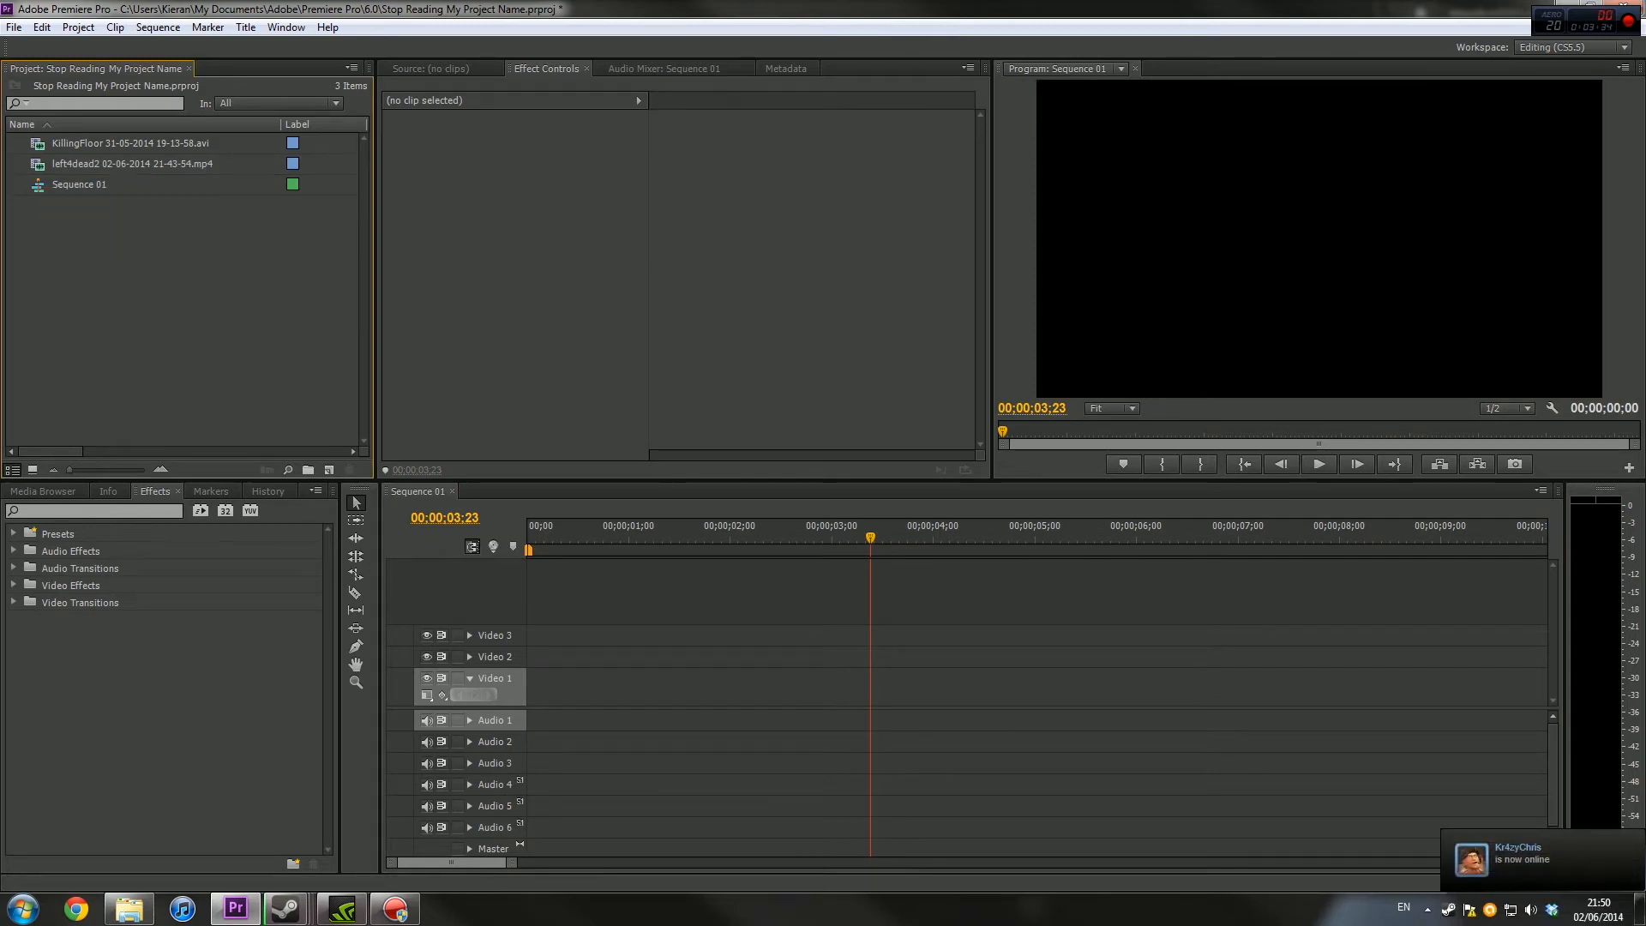
Place the KillingFloor clip at the start of Video 1, keeping the existing sequence settings
{"action": "left_click_drag", "start_coordinate": [129, 143], "coordinate": [549, 686]}
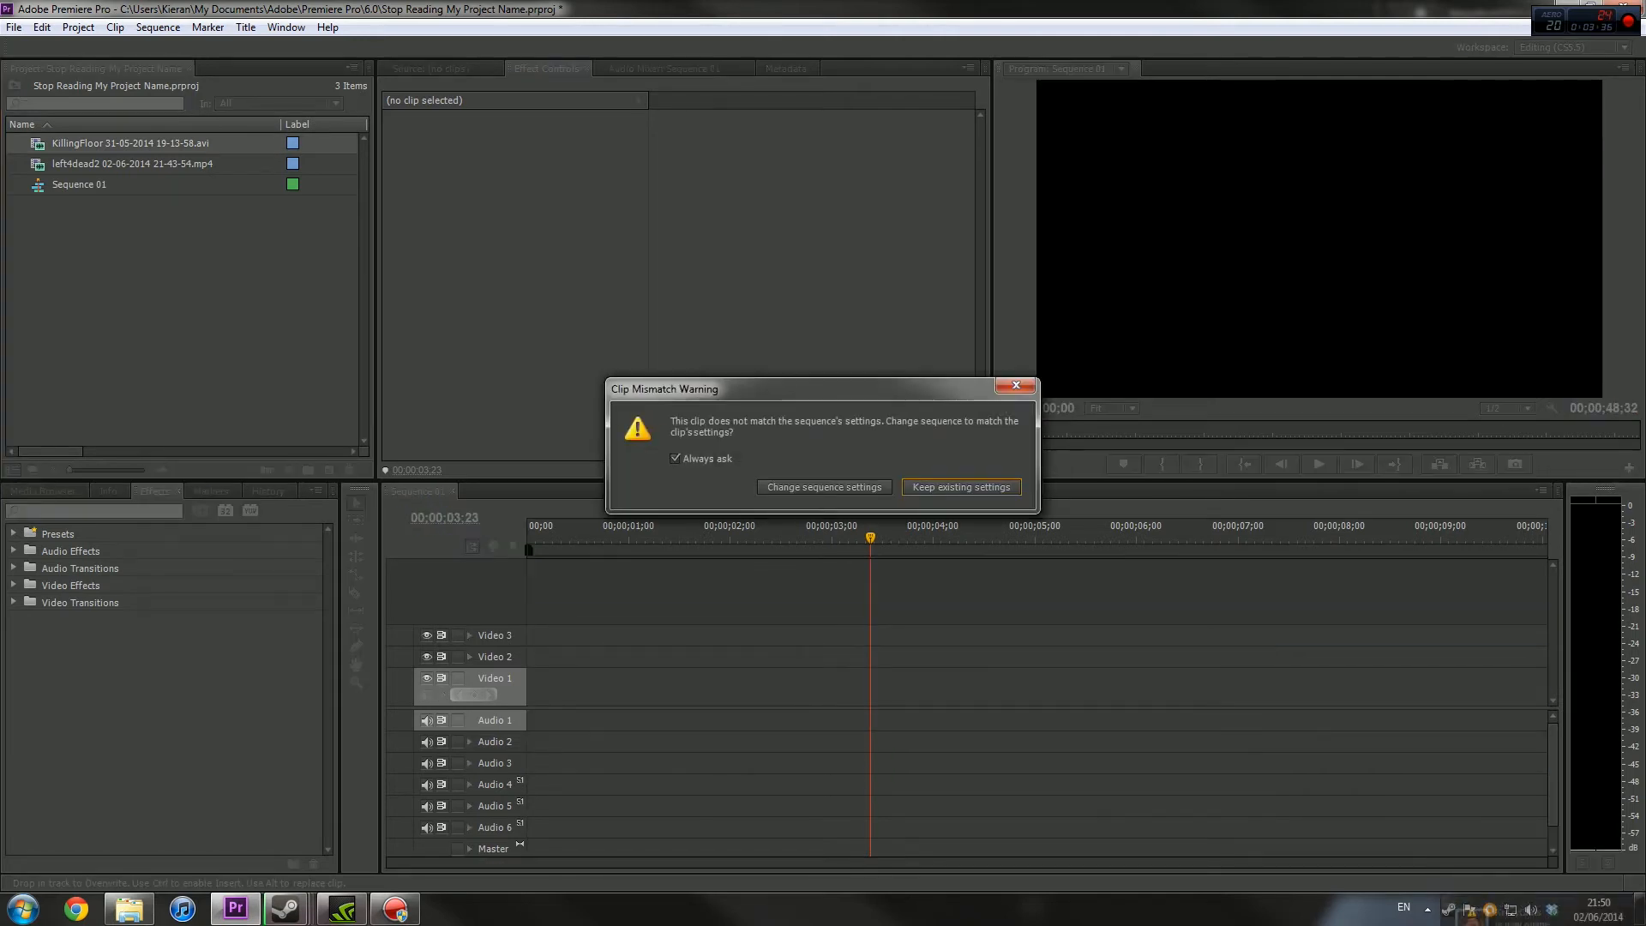
{"action": "key", "text": "Return"}
{"action": "left_click_drag", "start_coordinate": [512, 862], "coordinate": [776, 862]}
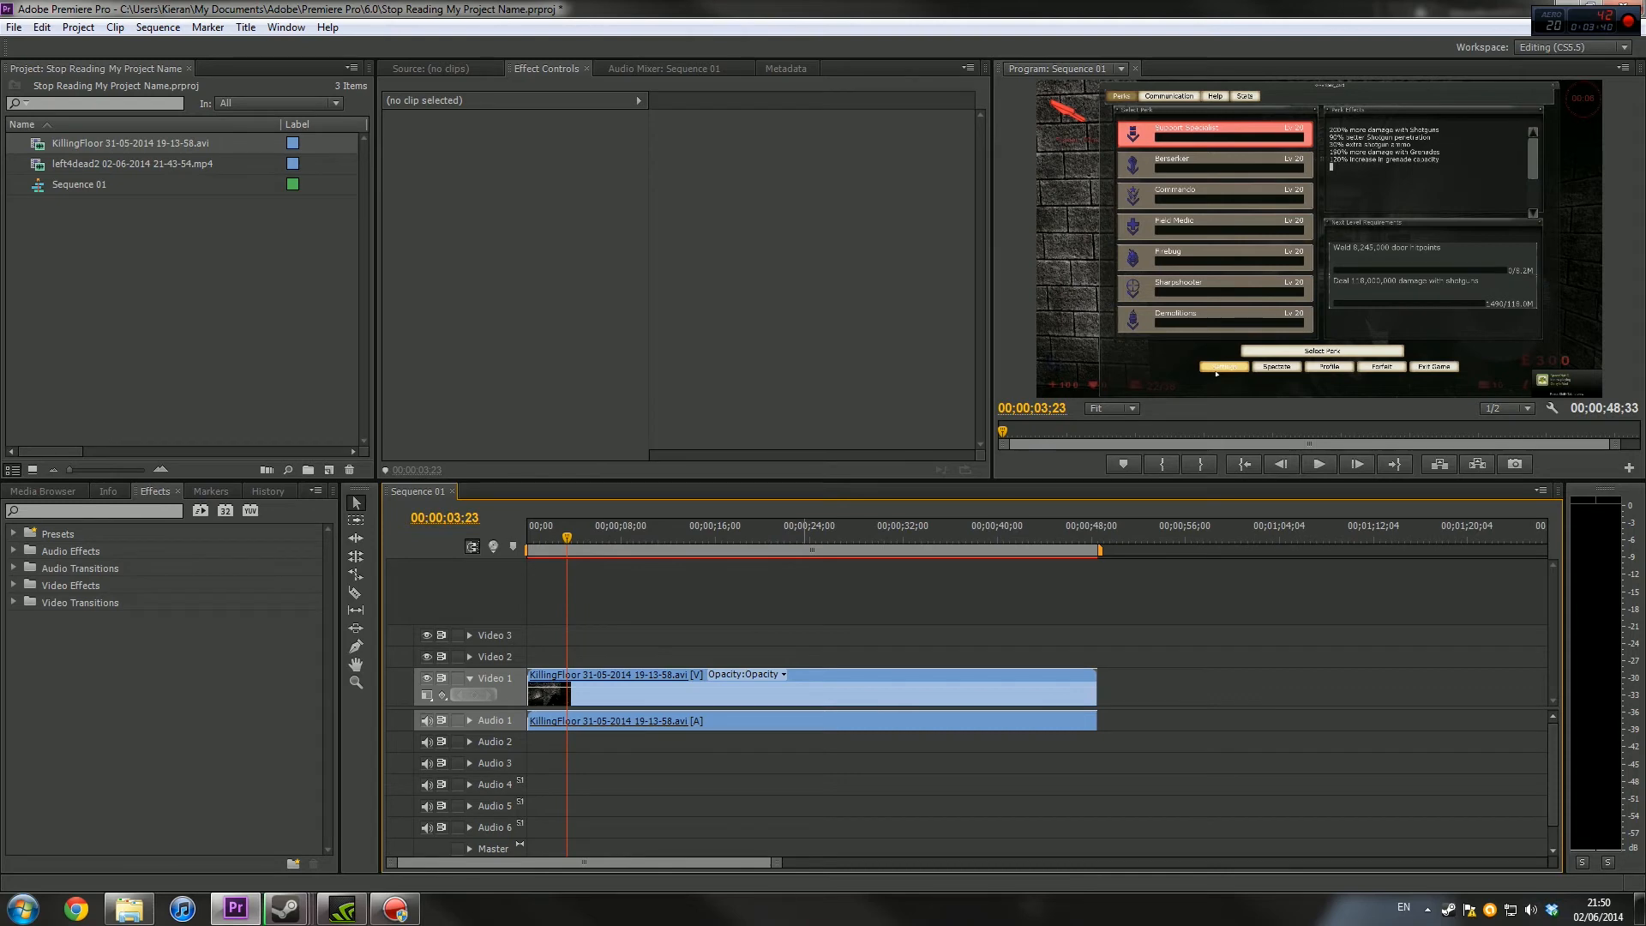
Trim the KillingFloor clip to the section from 00;00;44;30 to 00;00;46;41 and move it to the start of the sequence
{"action": "left_click_drag", "start_coordinate": [897, 533], "coordinate": [975, 533]}
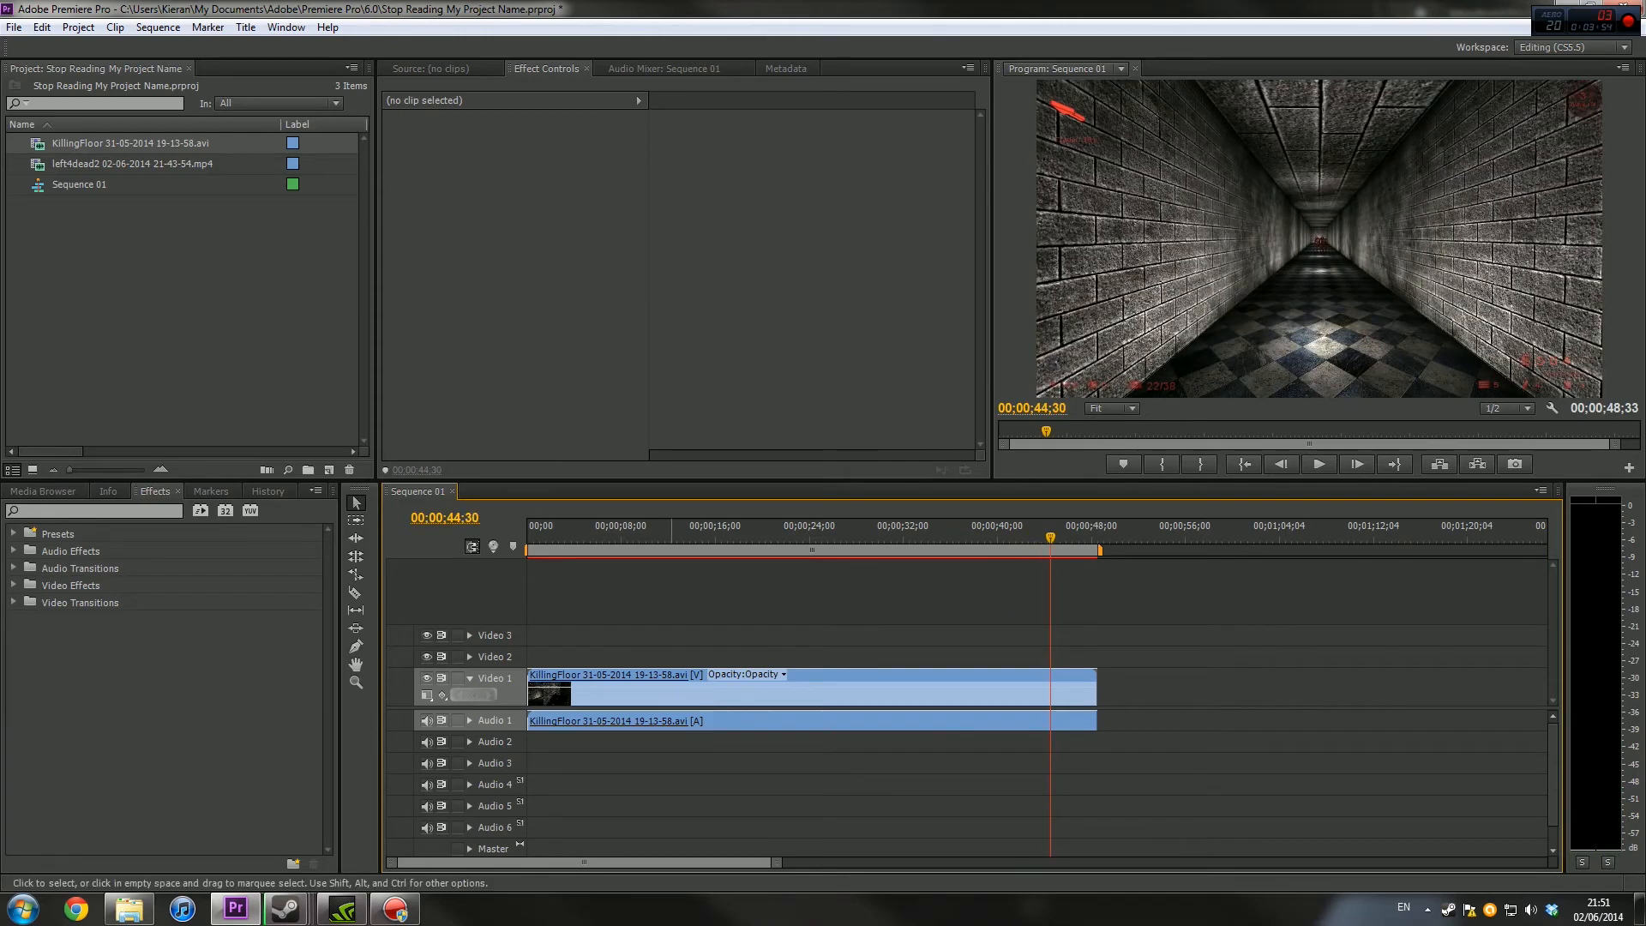
{"action": "left_click_drag", "start_coordinate": [530, 695], "coordinate": [1053, 695]}
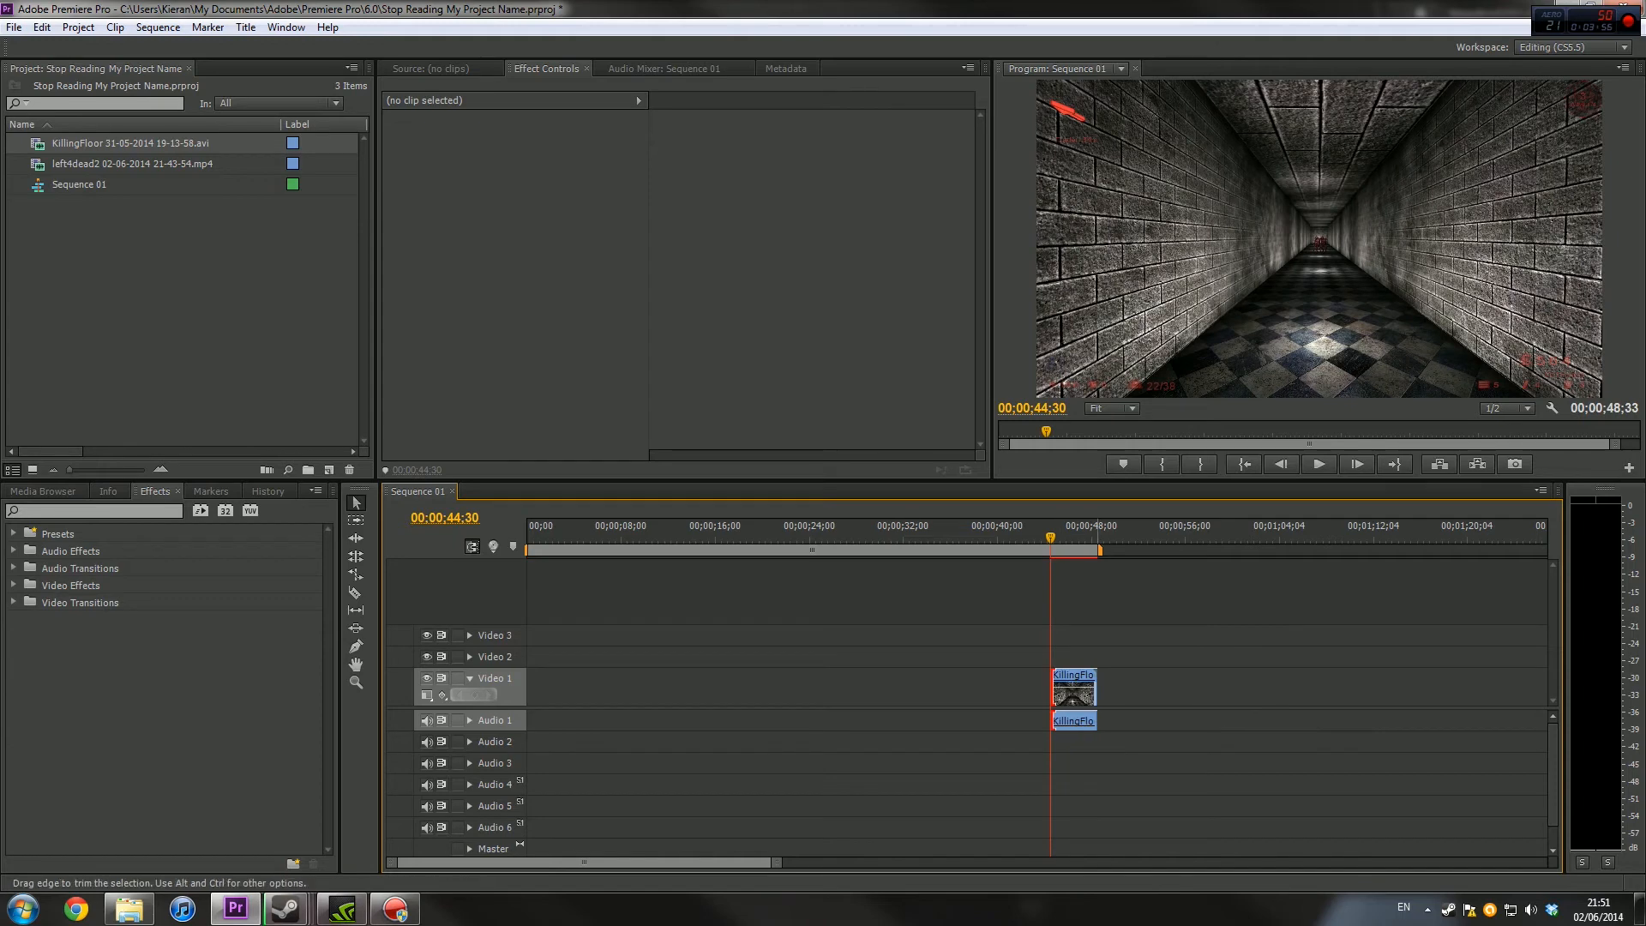
{"action": "key", "text": "space"}
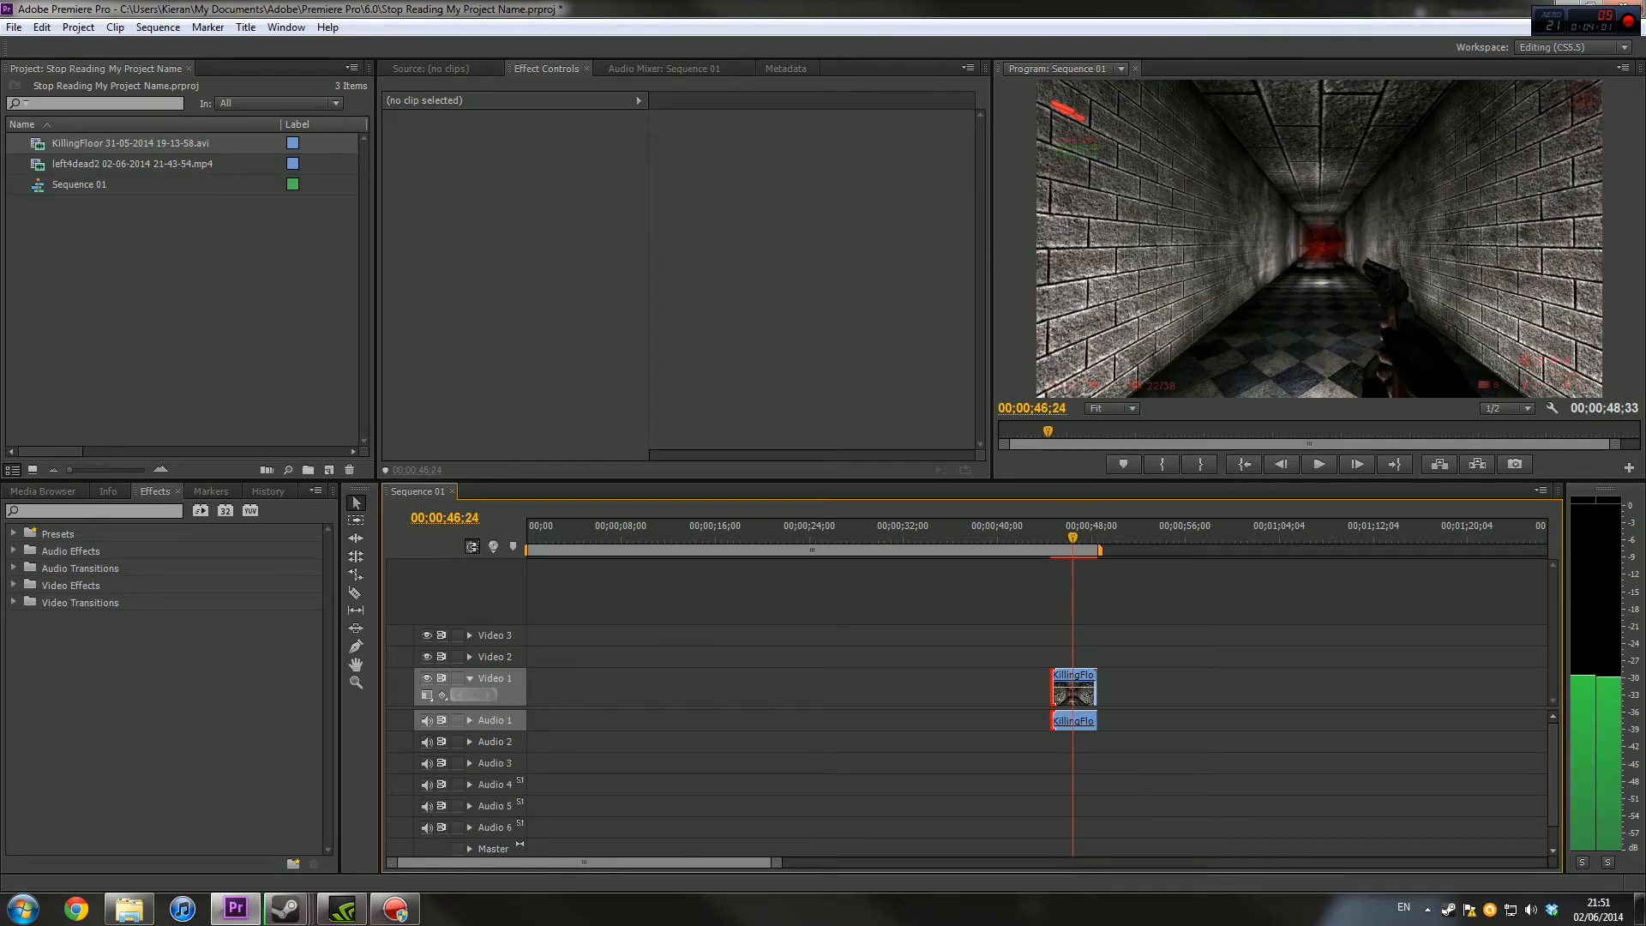
{"action": "key", "text": "space"}
{"action": "left_click_drag", "start_coordinate": [1096, 721], "coordinate": [541, 695]}
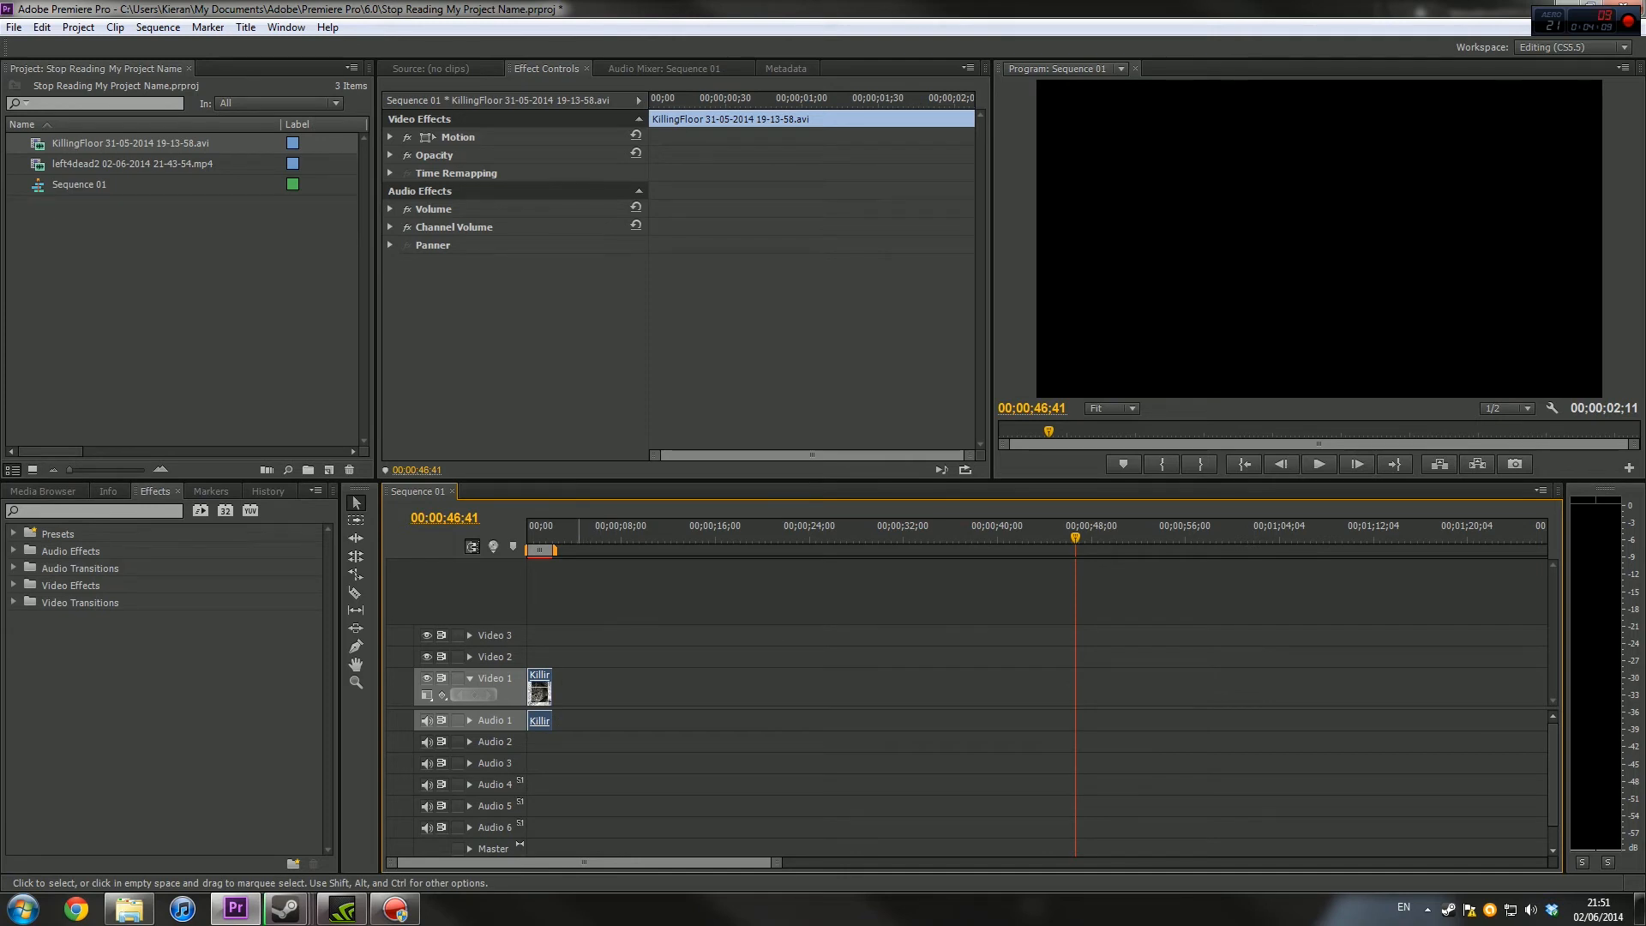
Set the playback speed of the trimmed KillingFloor clip to 25%
{"action": "right_click", "coordinate": [540, 685]}
{"action": "left_click", "coordinate": [609, 356]}
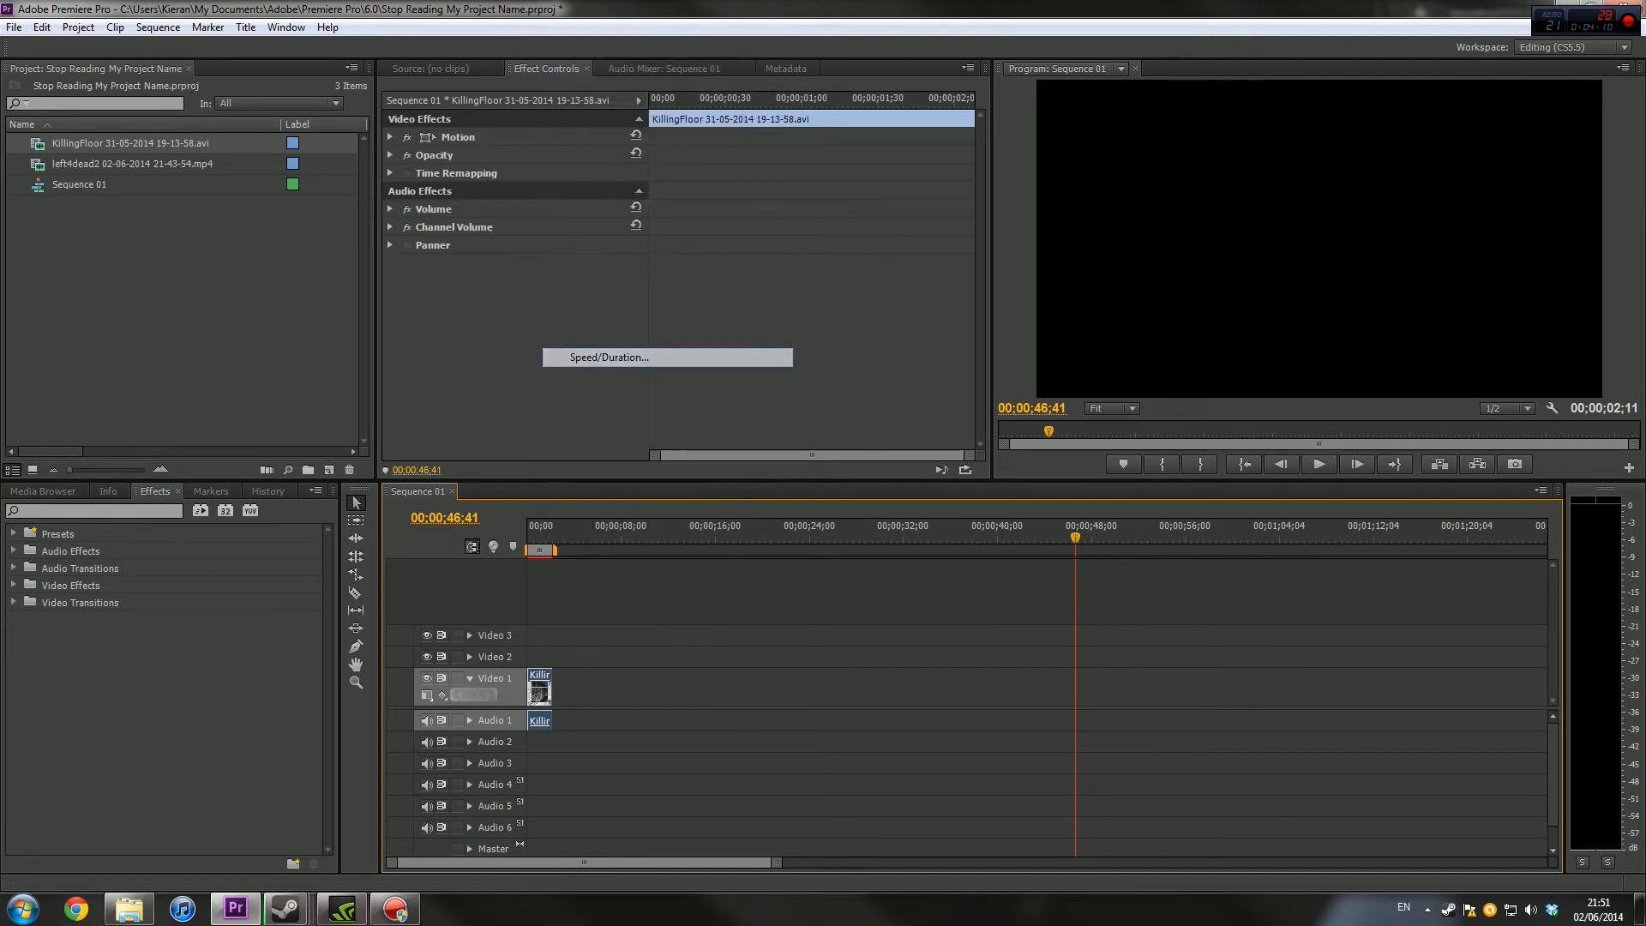
{"action": "type", "text": "25"}
{"action": "key", "text": "Return"}
Trim the slowed clip's opening up to 00;00;02;03 and shift the clip back to the start of the sequence
{"action": "left_click_drag", "start_coordinate": [598, 537], "coordinate": [554, 537]}
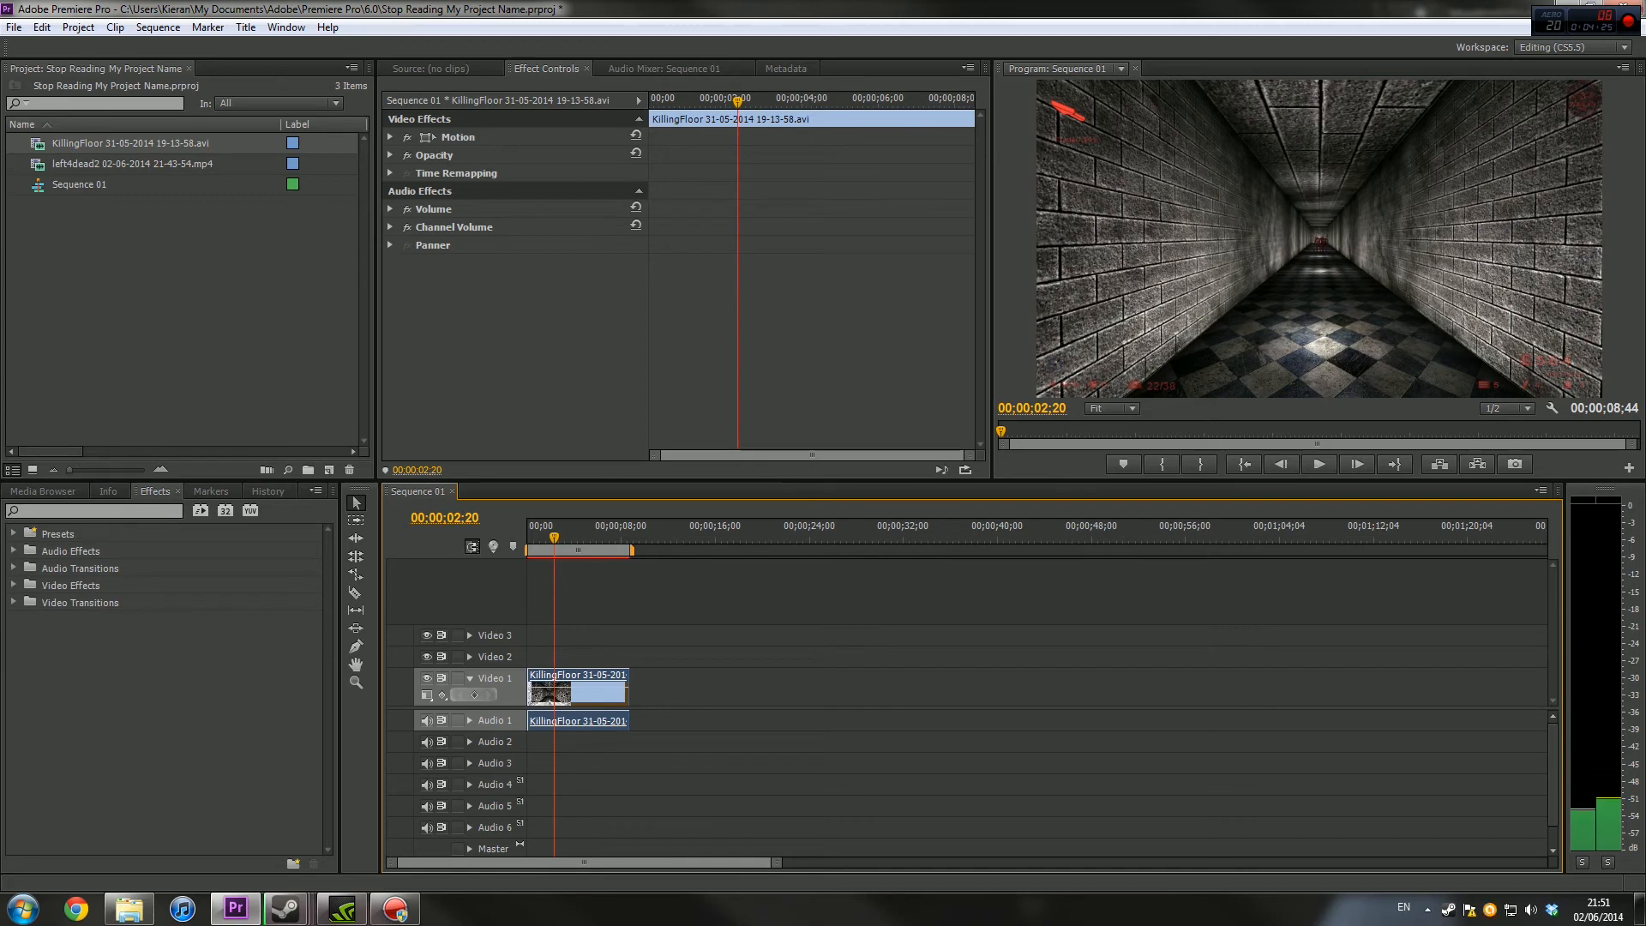
{"action": "left_click_drag", "start_coordinate": [553, 536], "coordinate": [551, 537]}
{"action": "left_click_drag", "start_coordinate": [529, 696], "coordinate": [551, 703]}
{"action": "left_click_drag", "start_coordinate": [597, 699], "coordinate": [573, 699]}
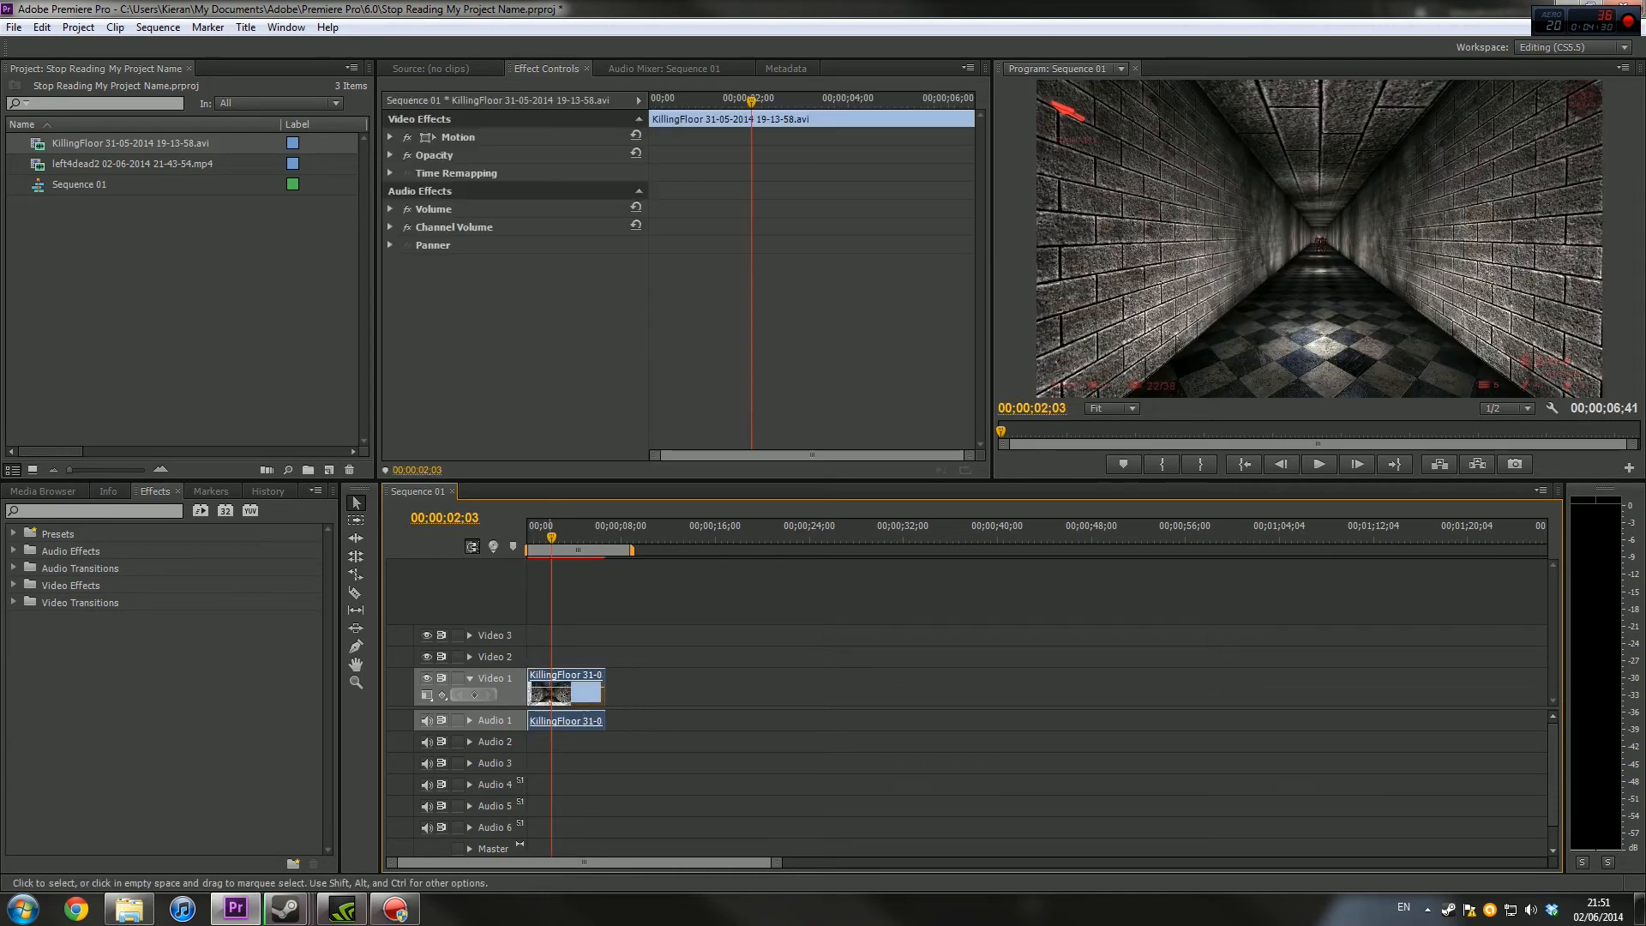
{"action": "left_click_drag", "start_coordinate": [554, 538], "coordinate": [527, 537]}
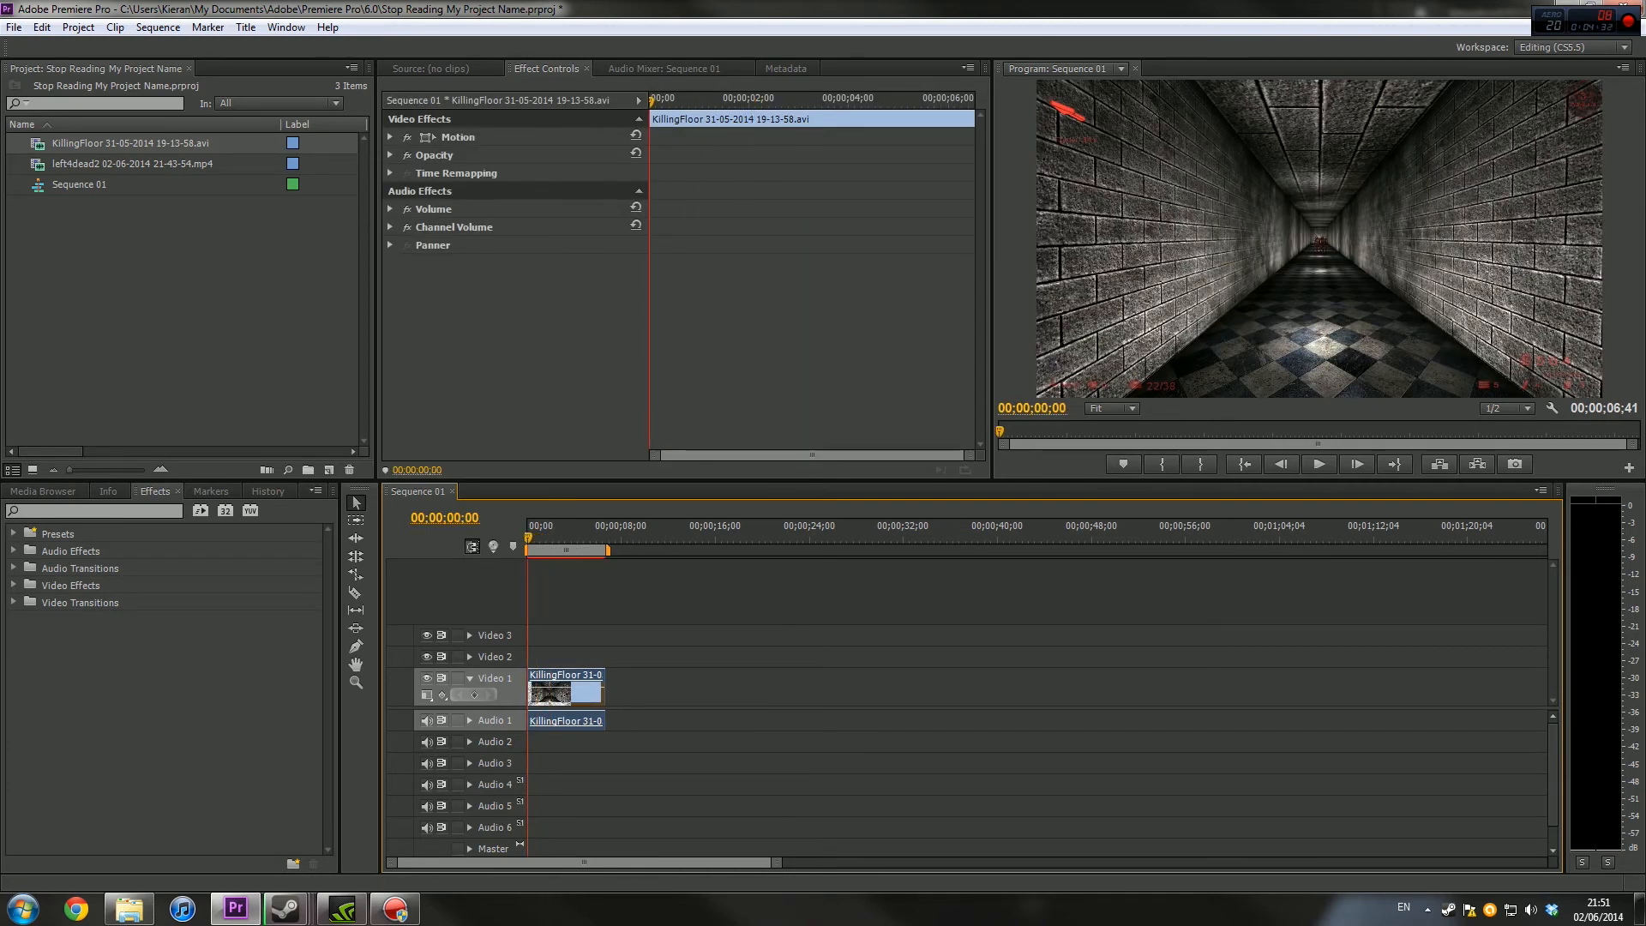
Play the slowed KillingFloor clip from its start in the maximised Program monitor and restore the normal panel layout
{"action": "left_click", "coordinate": [1622, 68]}
{"action": "left_click", "coordinate": [1115, 609]}
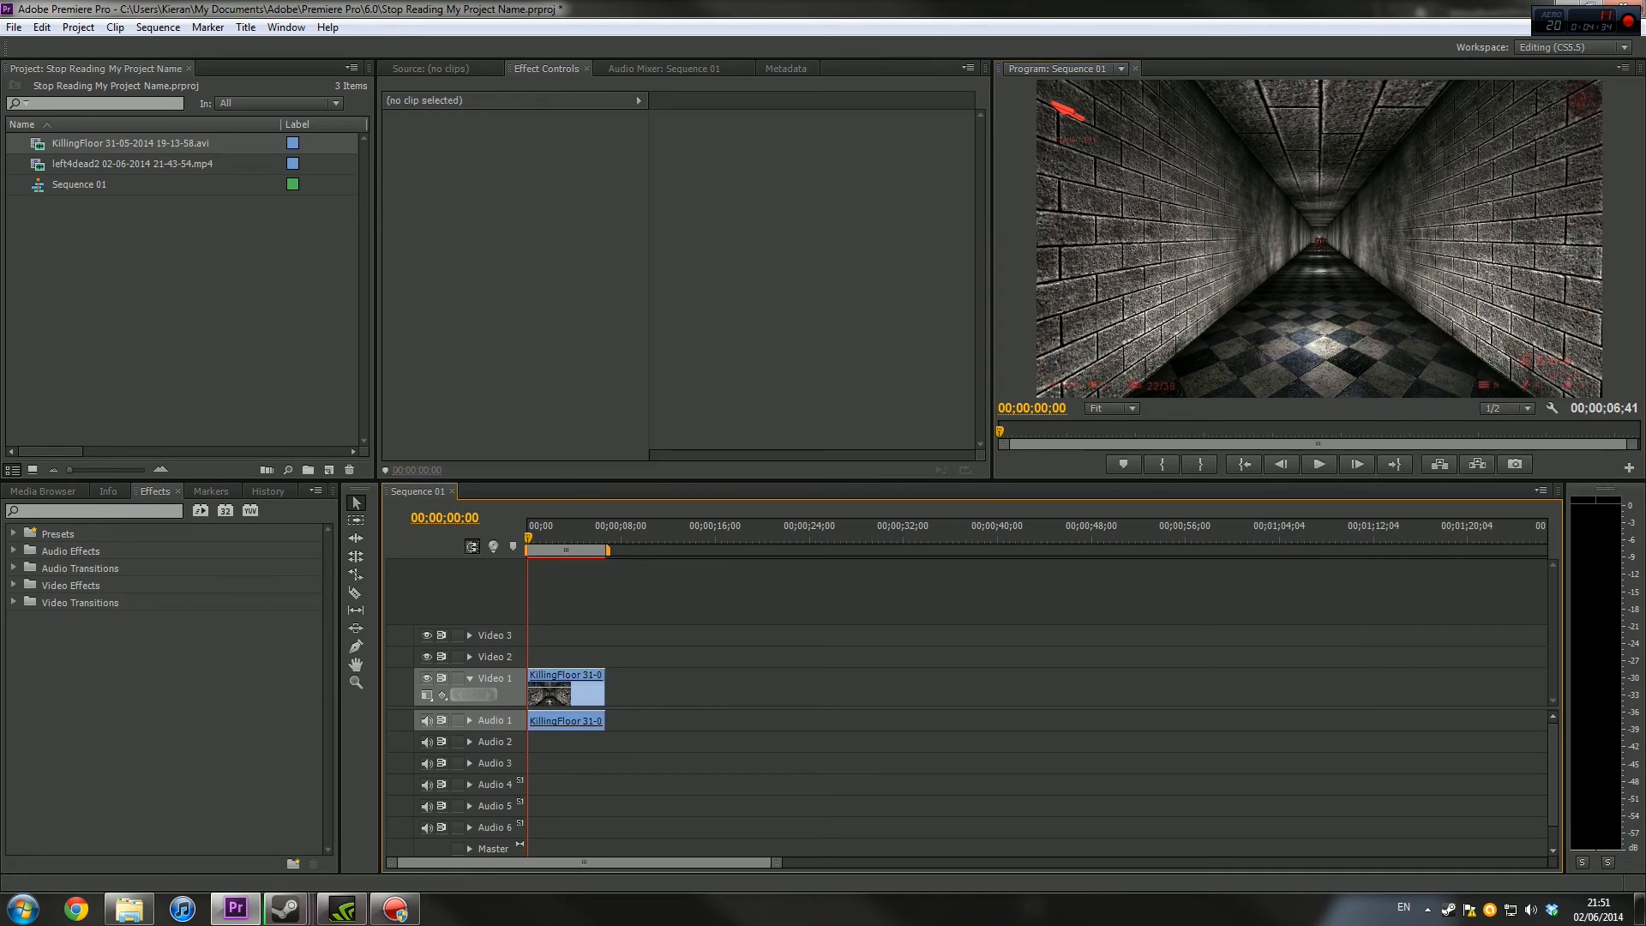
{"action": "left_click", "coordinate": [1622, 68]}
{"action": "left_click", "coordinate": [1419, 150]}
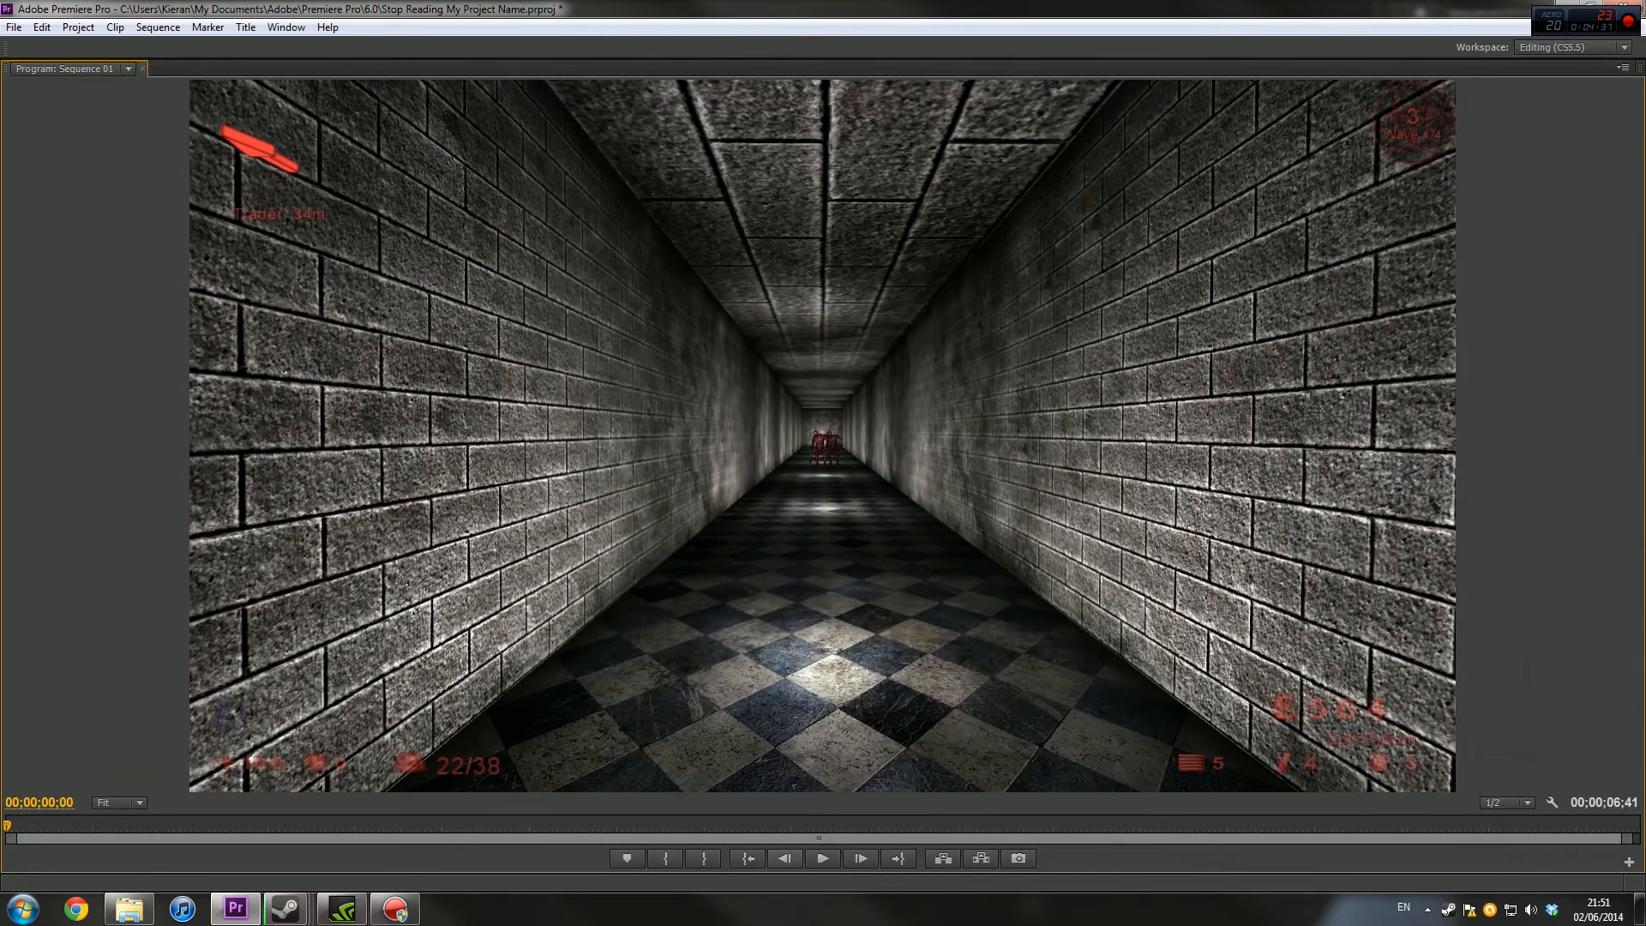
{"action": "left_click", "coordinate": [822, 858]}
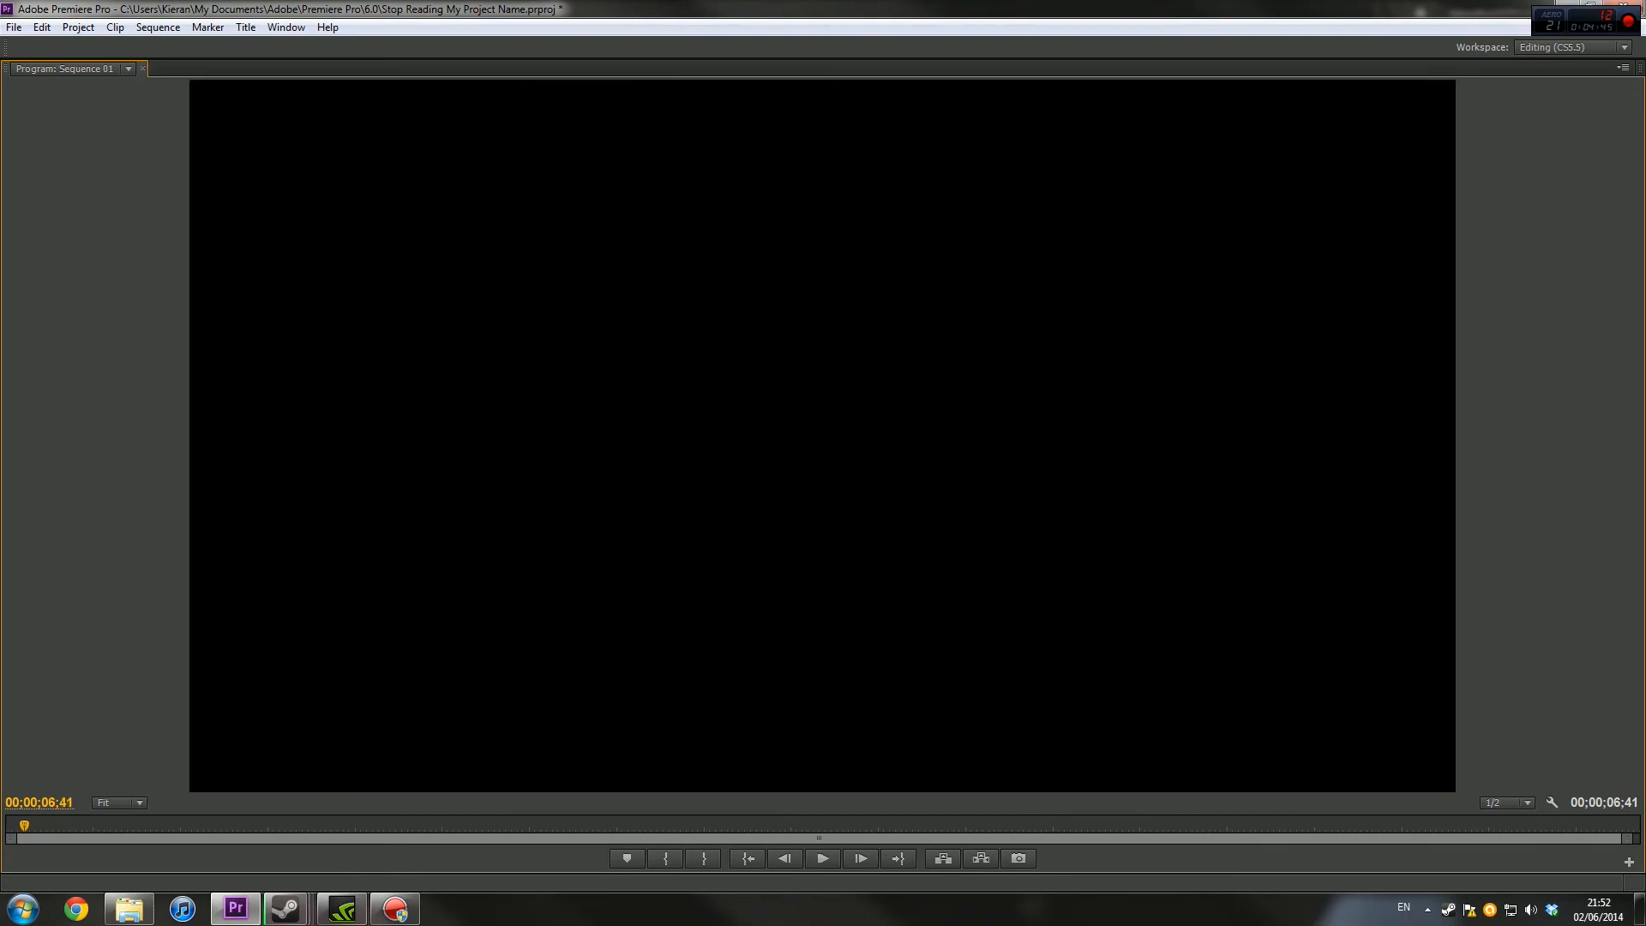
{"action": "left_click", "coordinate": [9, 826]}
{"action": "left_click_drag", "start_coordinate": [8, 825], "coordinate": [6, 826]}
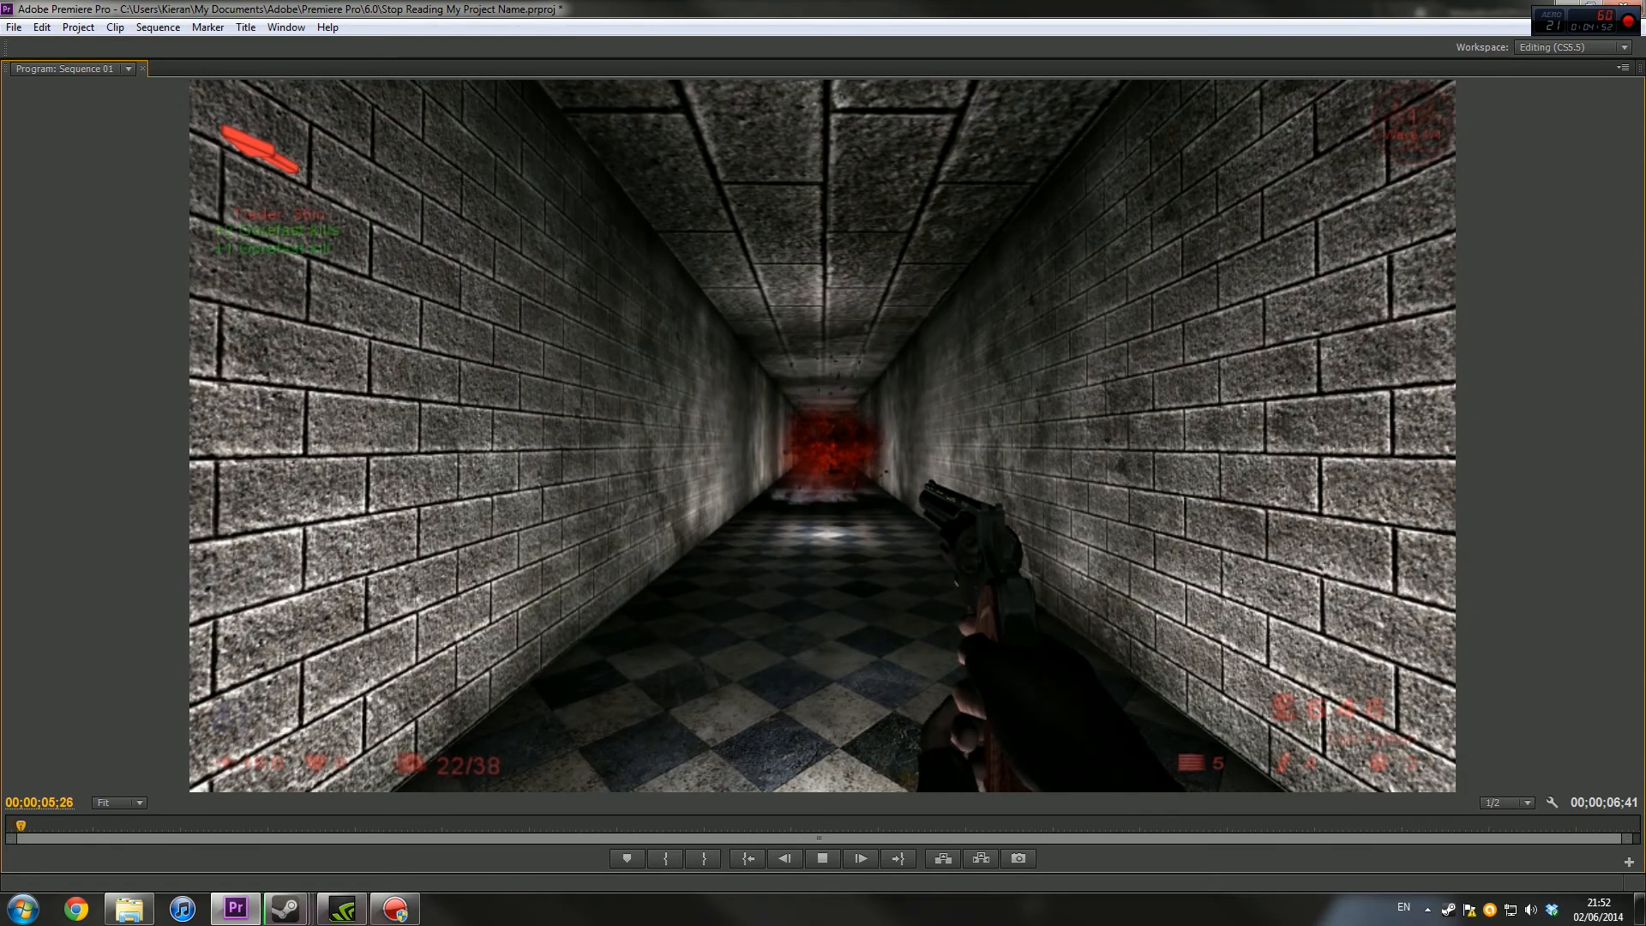
{"action": "right_click", "coordinate": [1368, 65]}
{"action": "left_click", "coordinate": [1437, 148]}
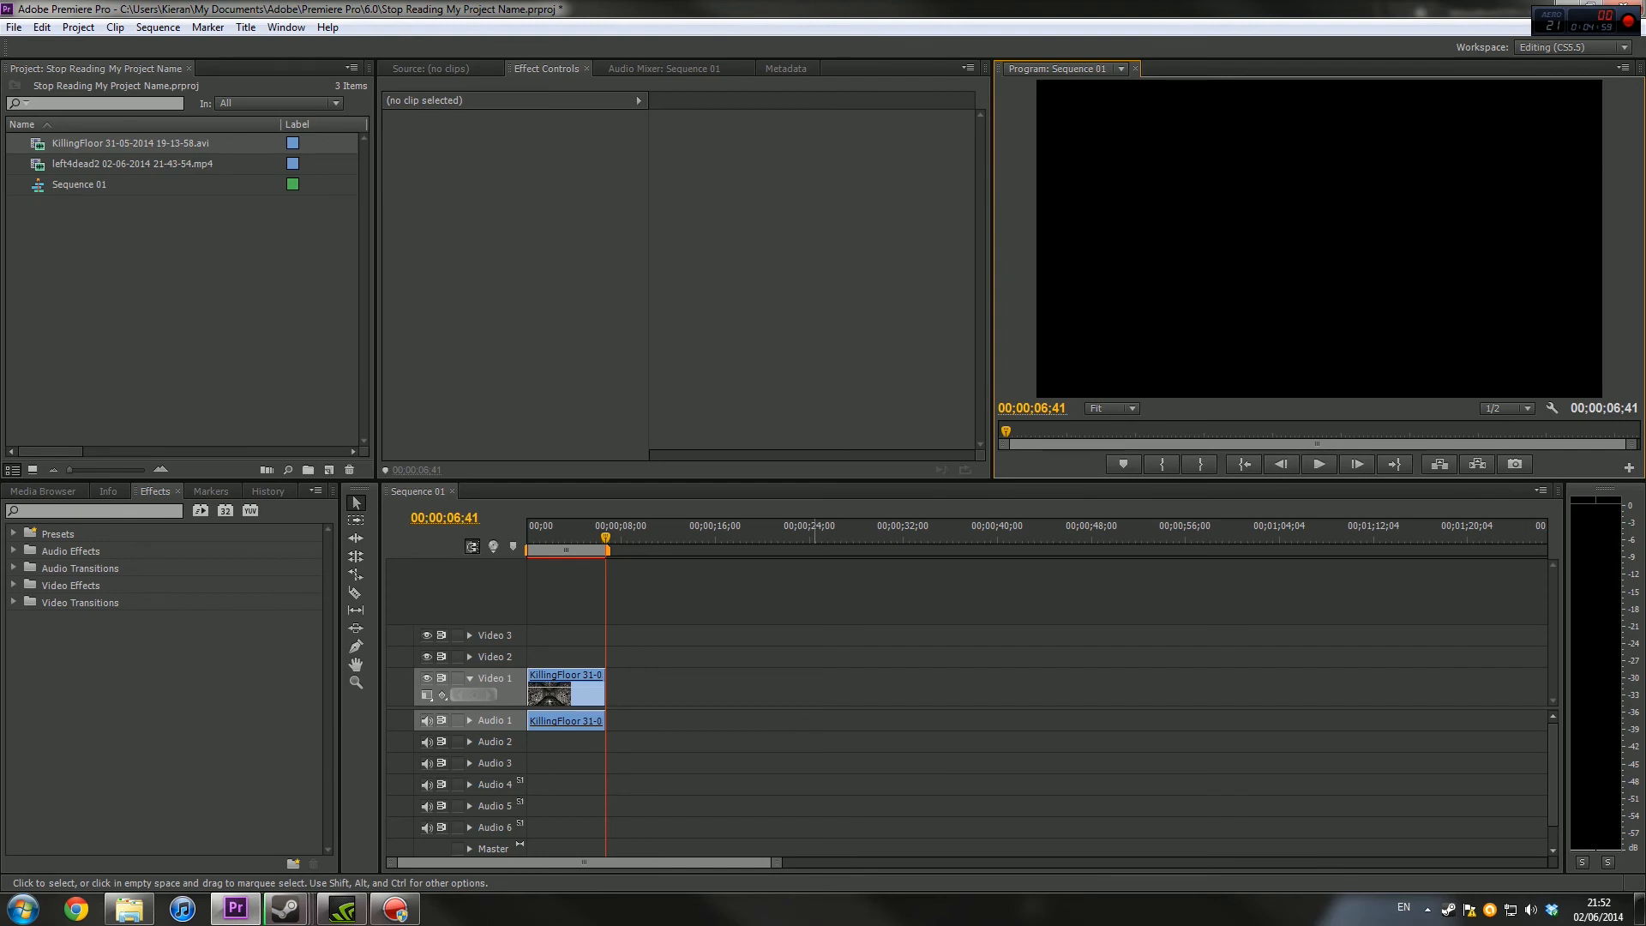
Reduce the KillingFloor clip's speed further, stretching it to a duration of 00;00;08;21, and preview the slower footage
{"action": "right_click", "coordinate": [583, 702]}
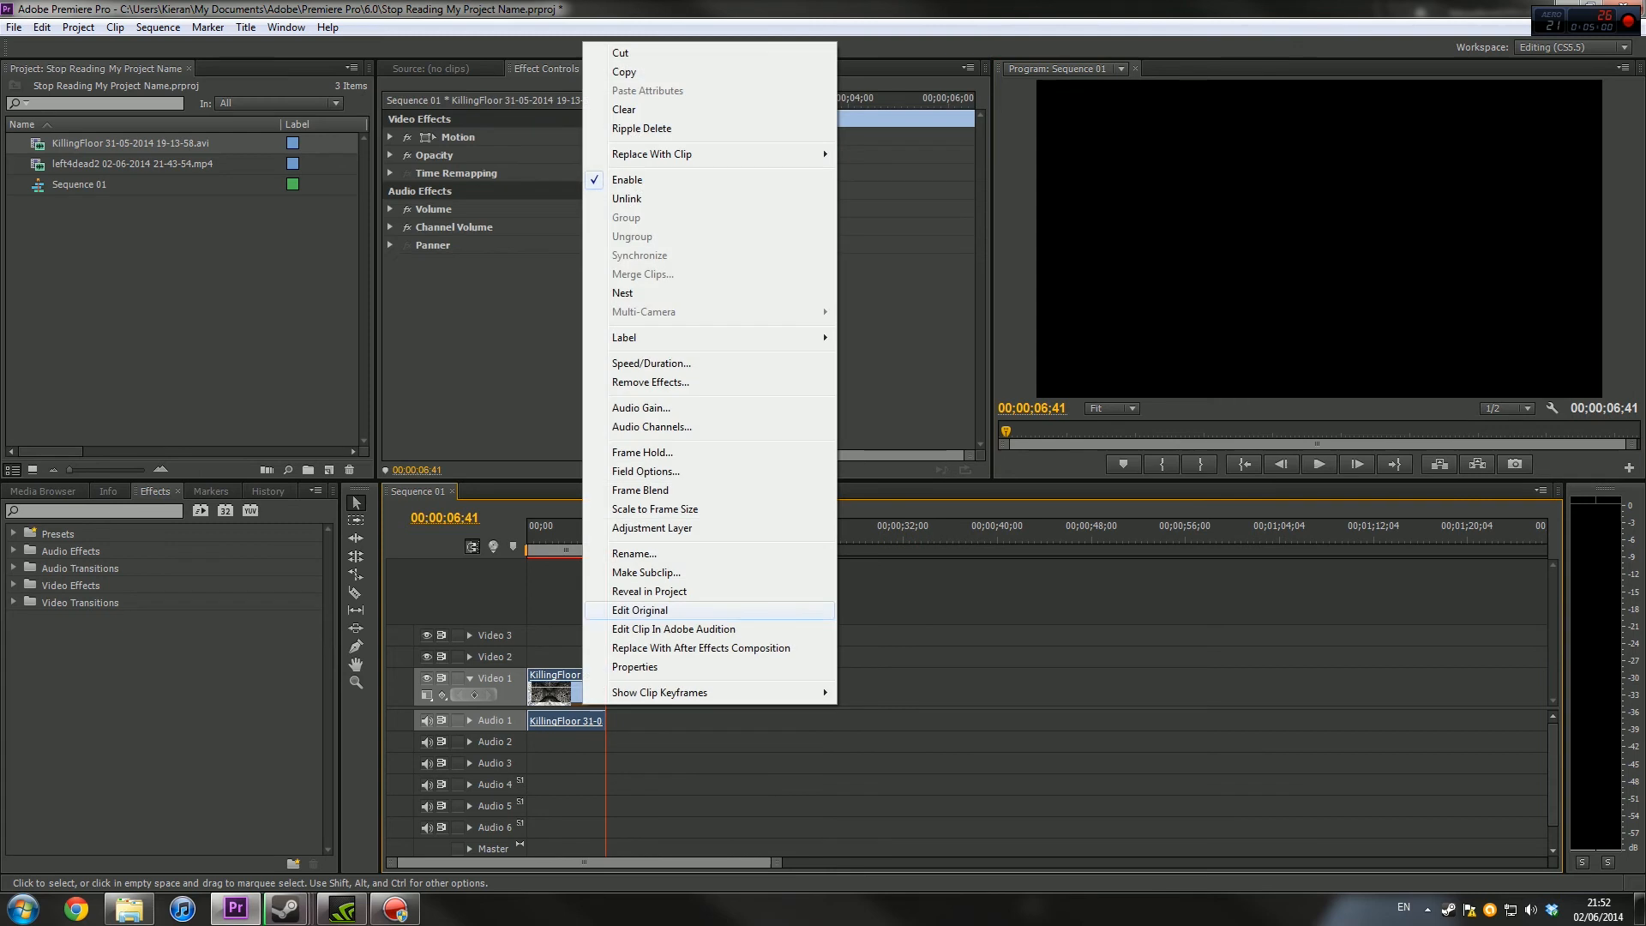
{"action": "left_click", "coordinate": [651, 363]}
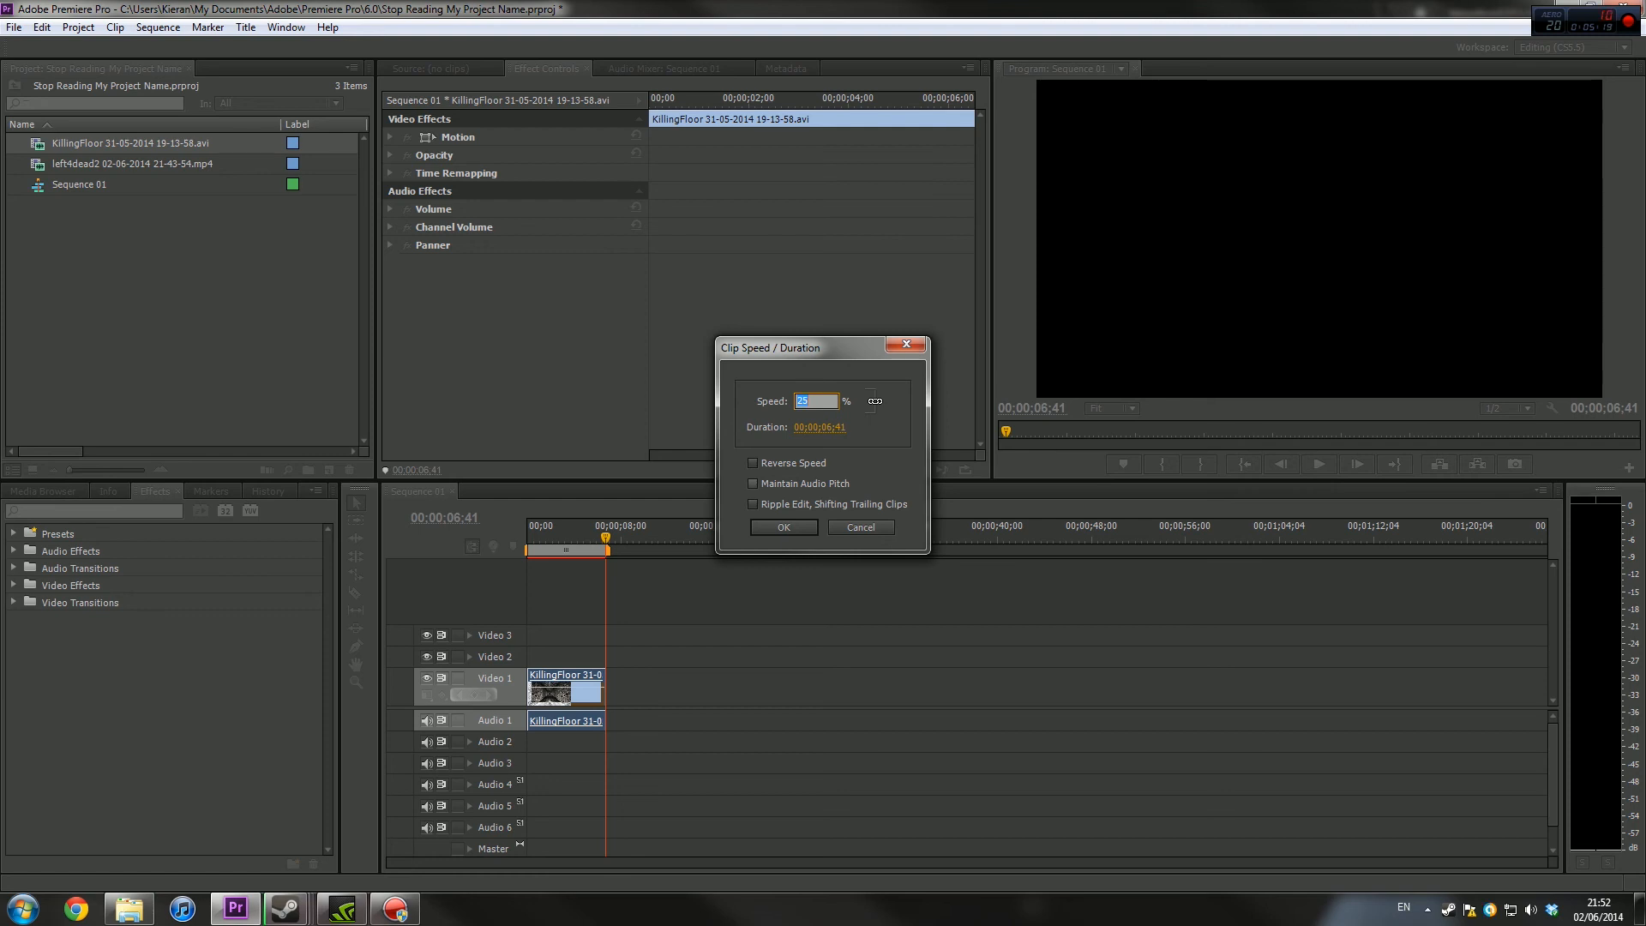
{"action": "key", "text": "Return"}
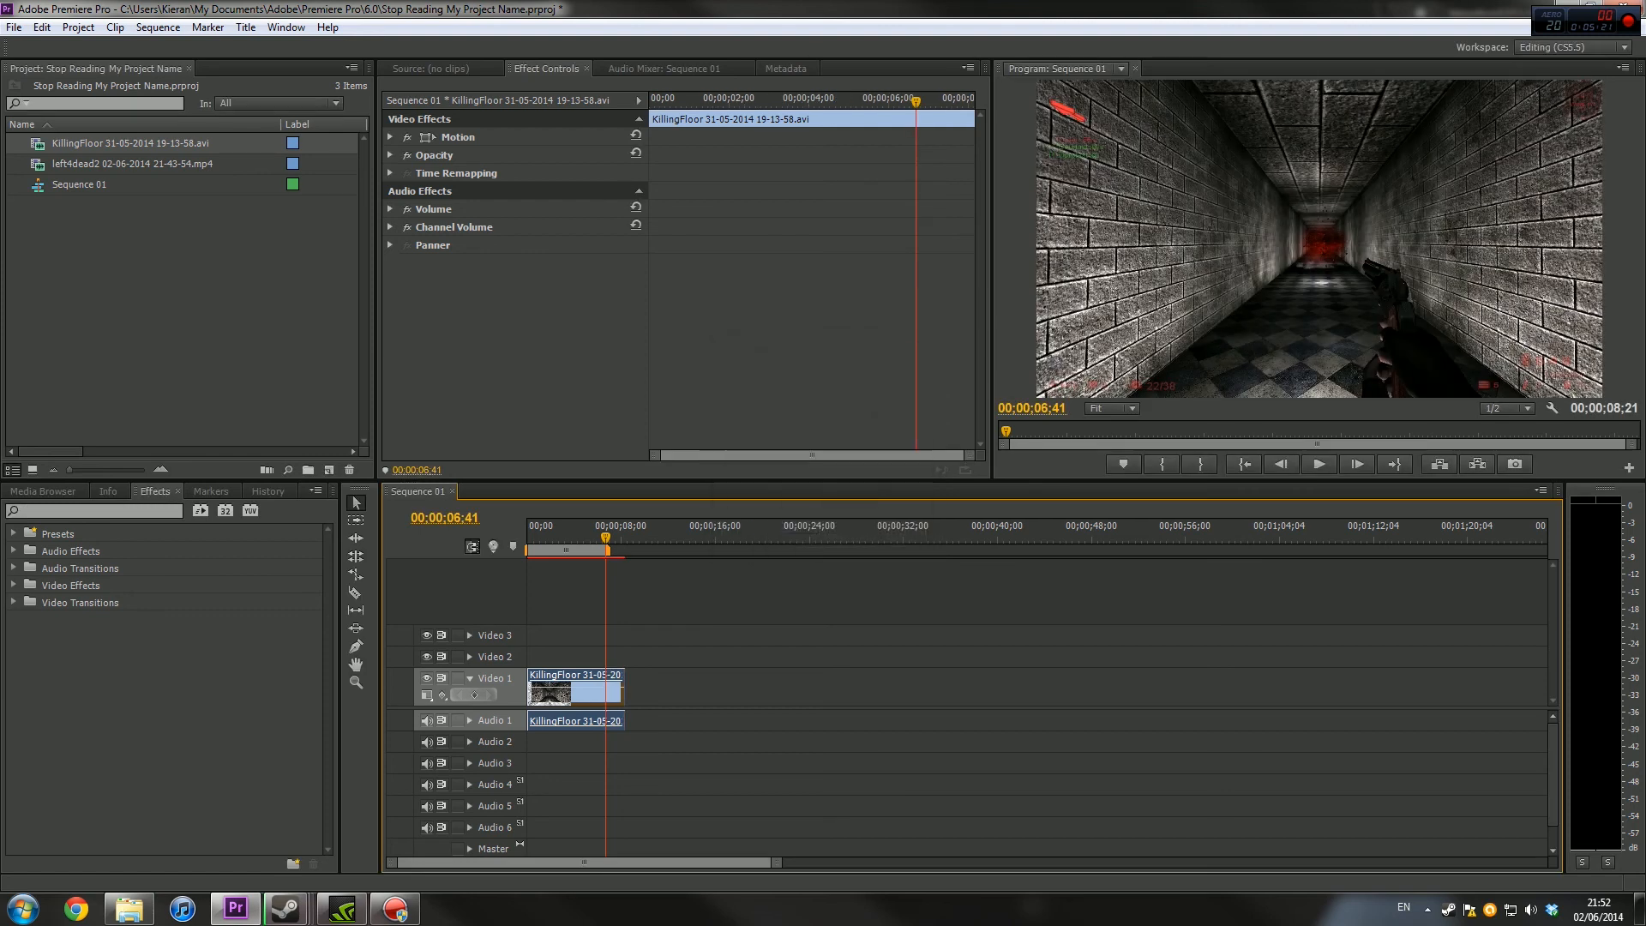
{"action": "left_click", "coordinate": [1318, 464]}
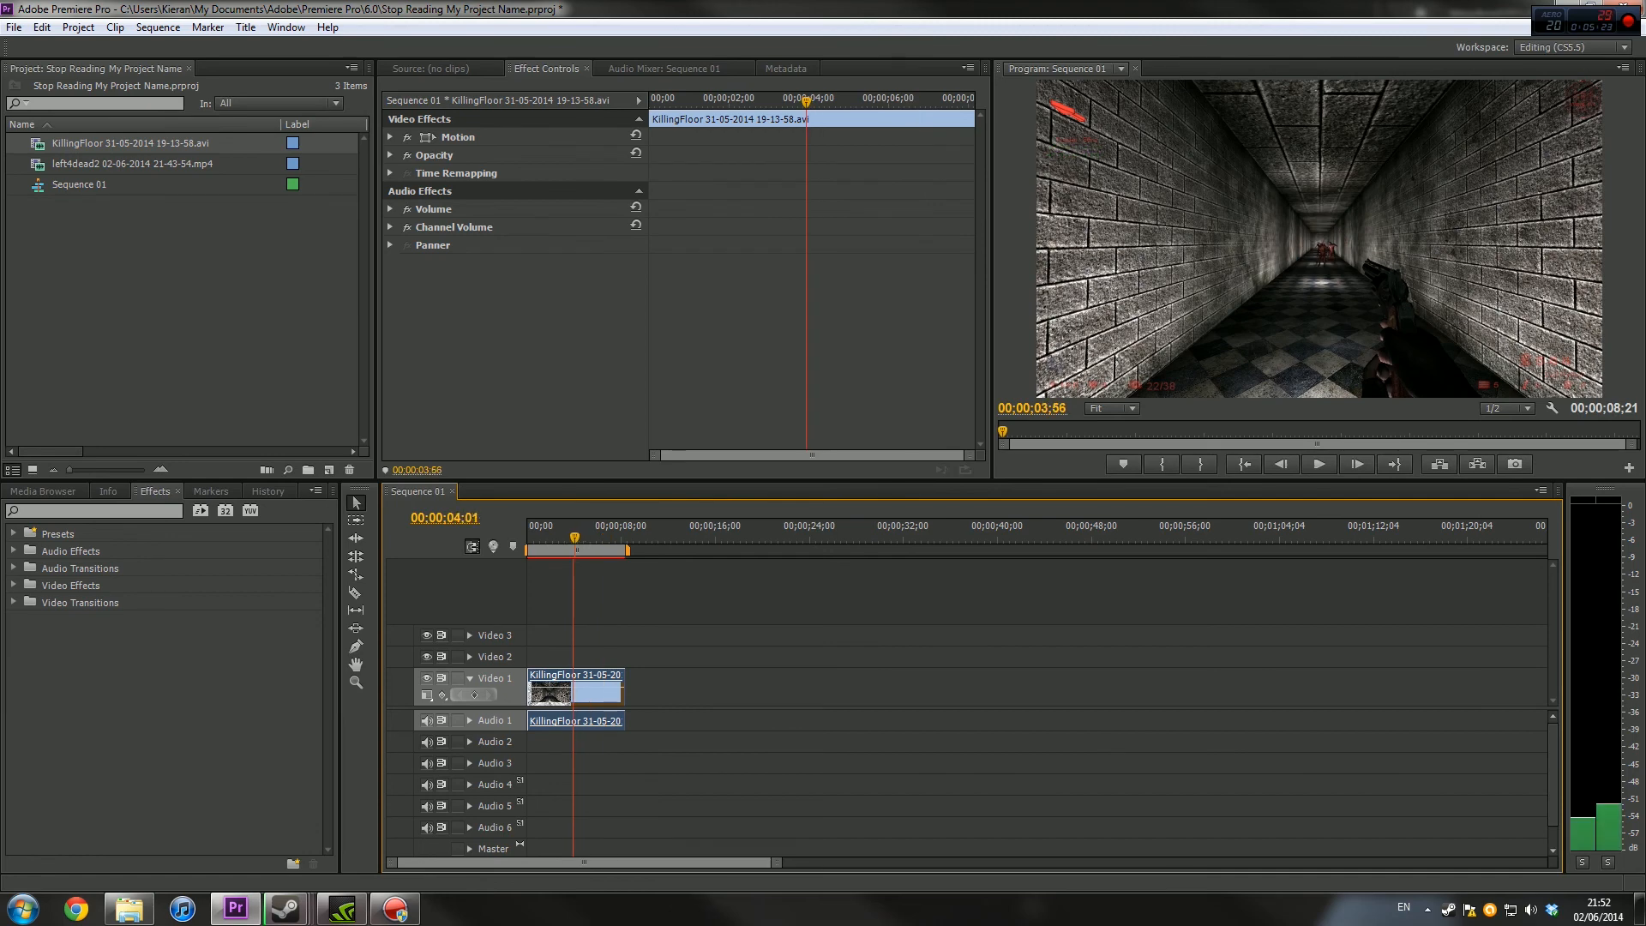